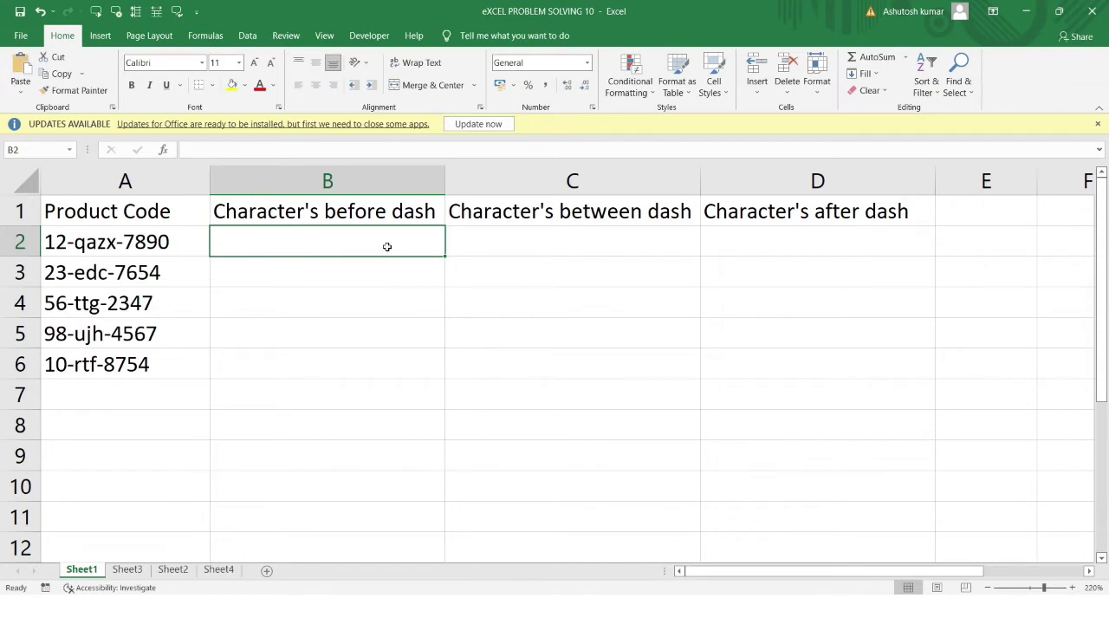
# Review the five product codes in A2:A6 and the before, between and after dash headings
pyautogui.click(159, 182)
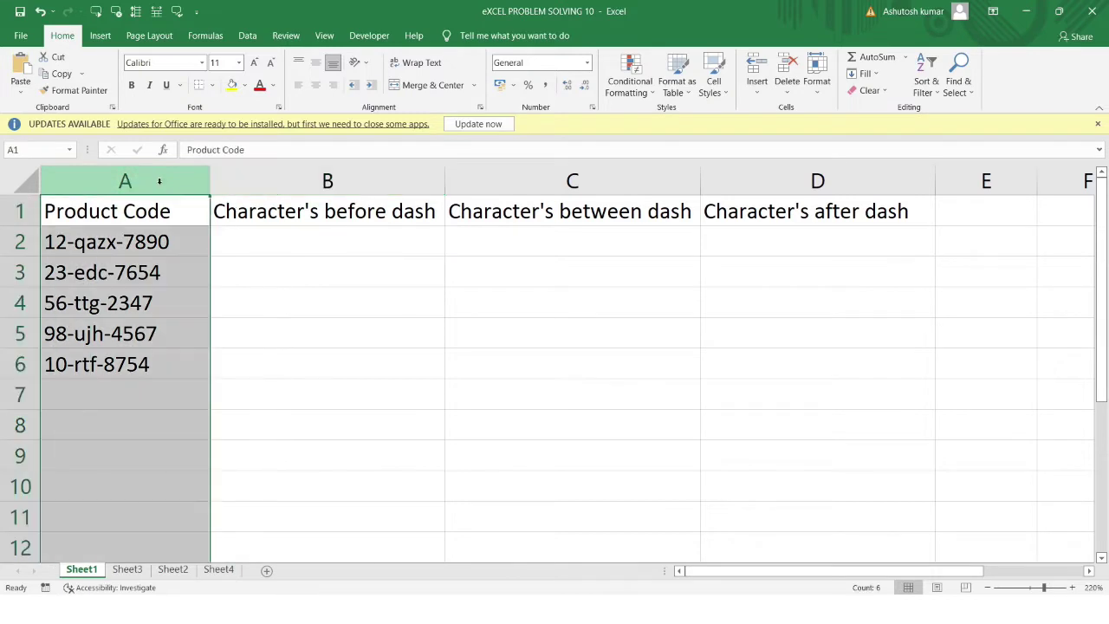
pyautogui.click(163, 205)
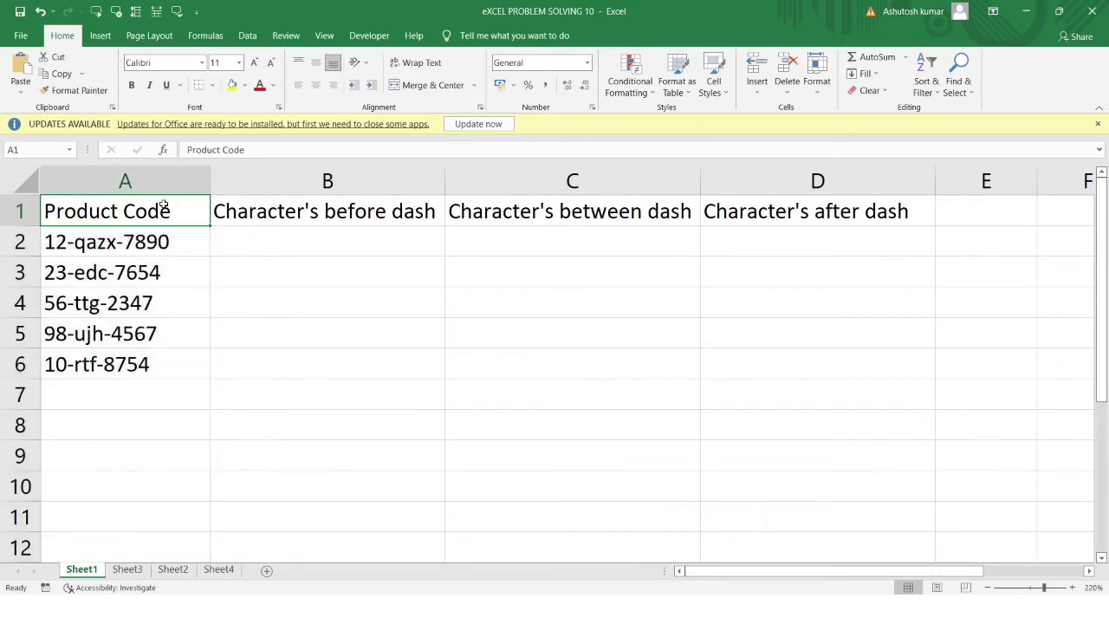
pyautogui.click(164, 181)
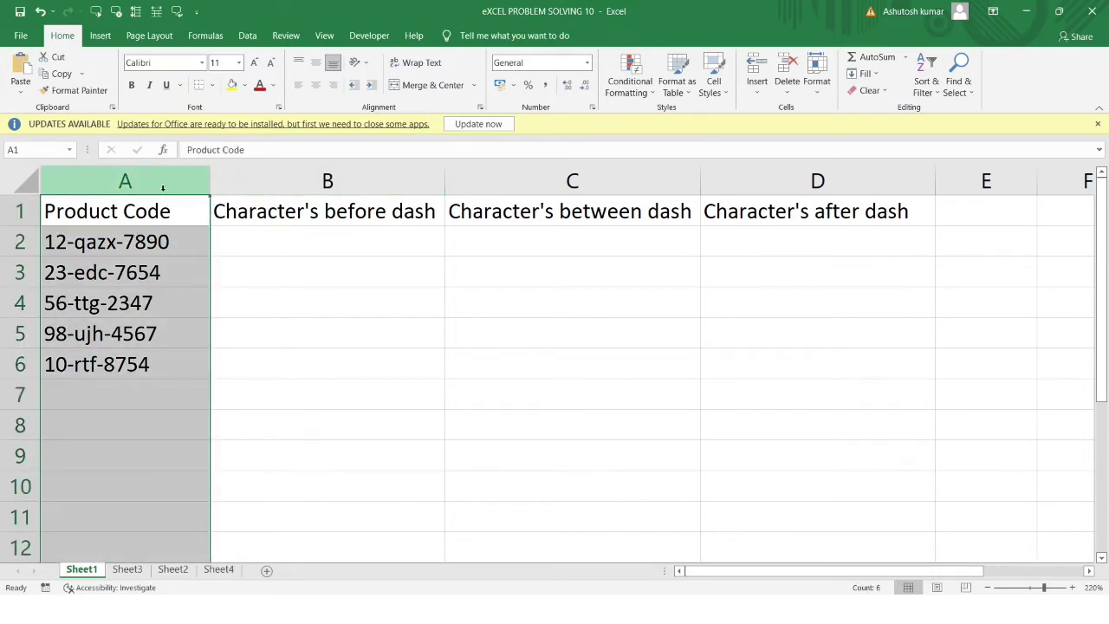
pyautogui.click(172, 243)
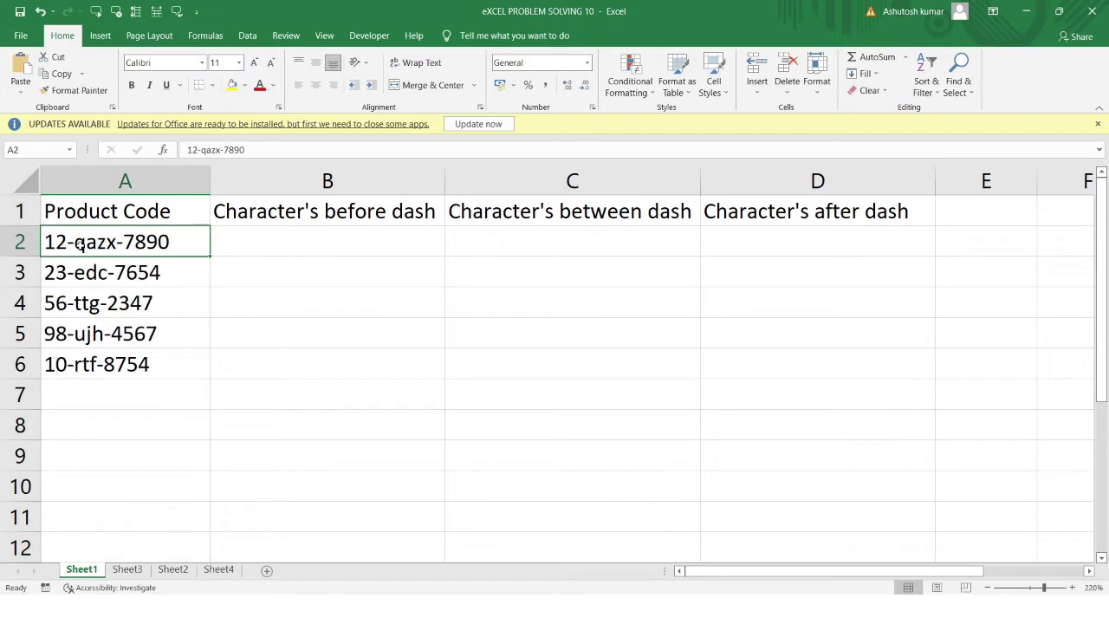
pyautogui.moveTo(130, 241); pyautogui.dragTo(149, 361)
pyautogui.click(329, 214)
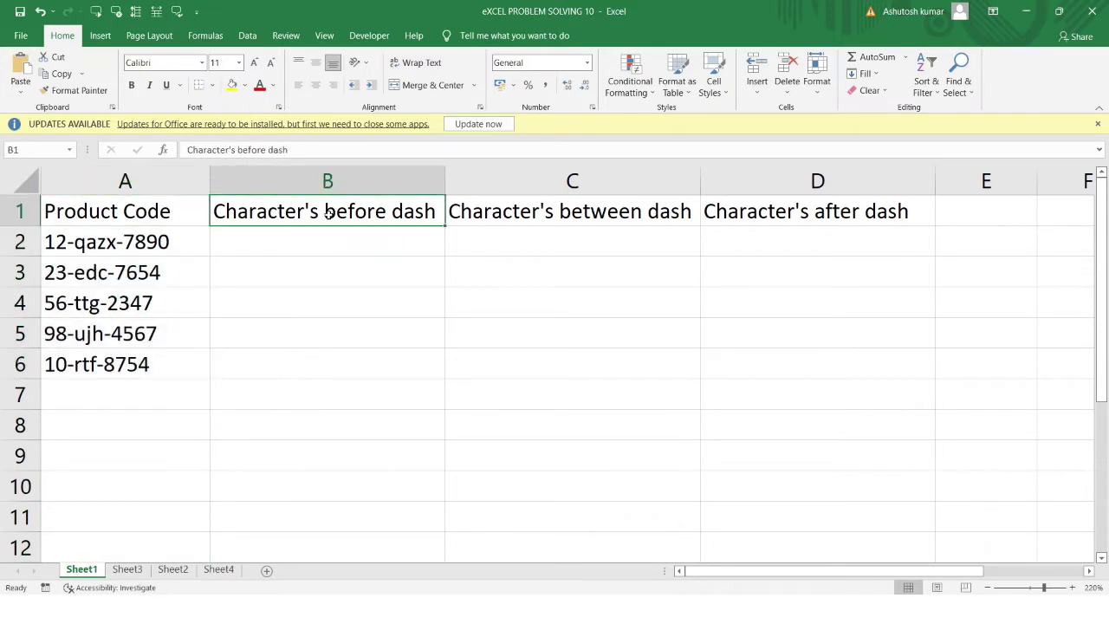
pyautogui.click(517, 211)
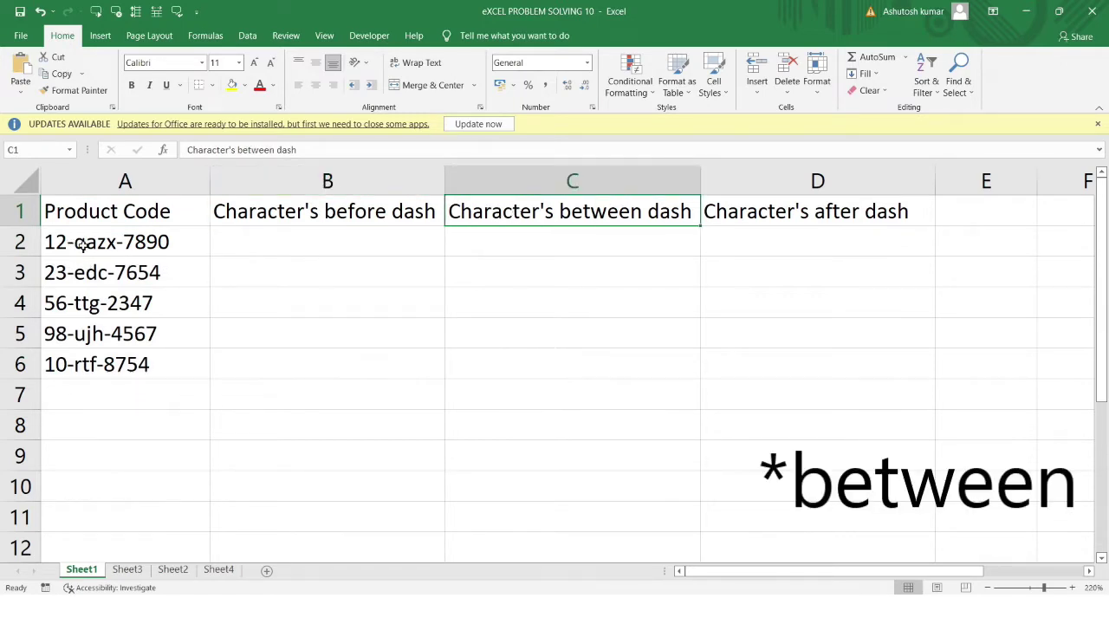
pyautogui.click(782, 211)
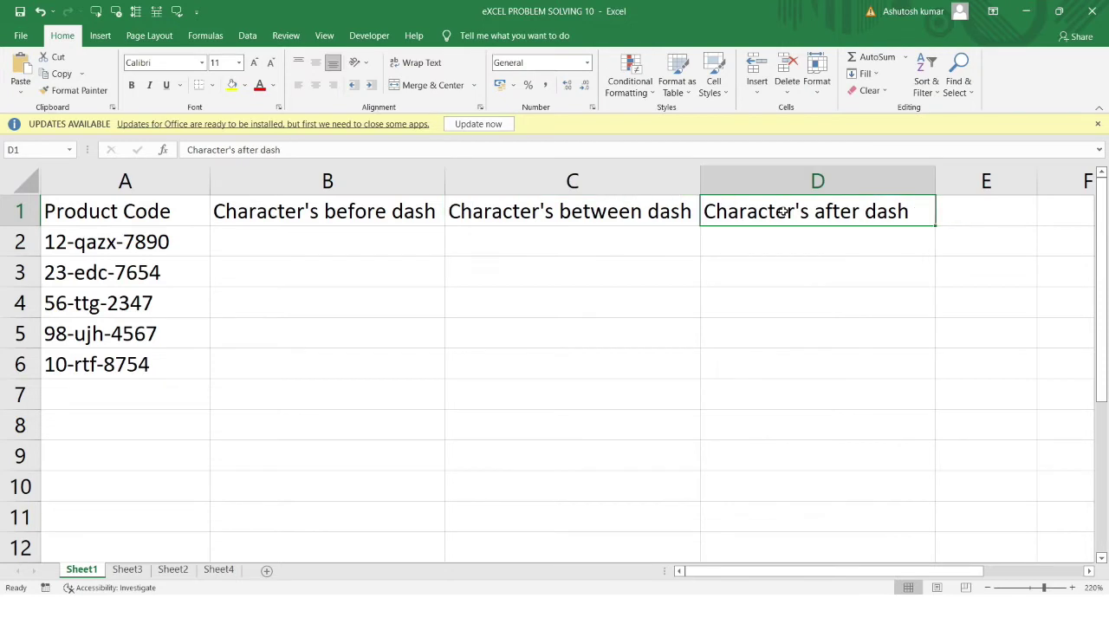
pyautogui.click(762, 234)
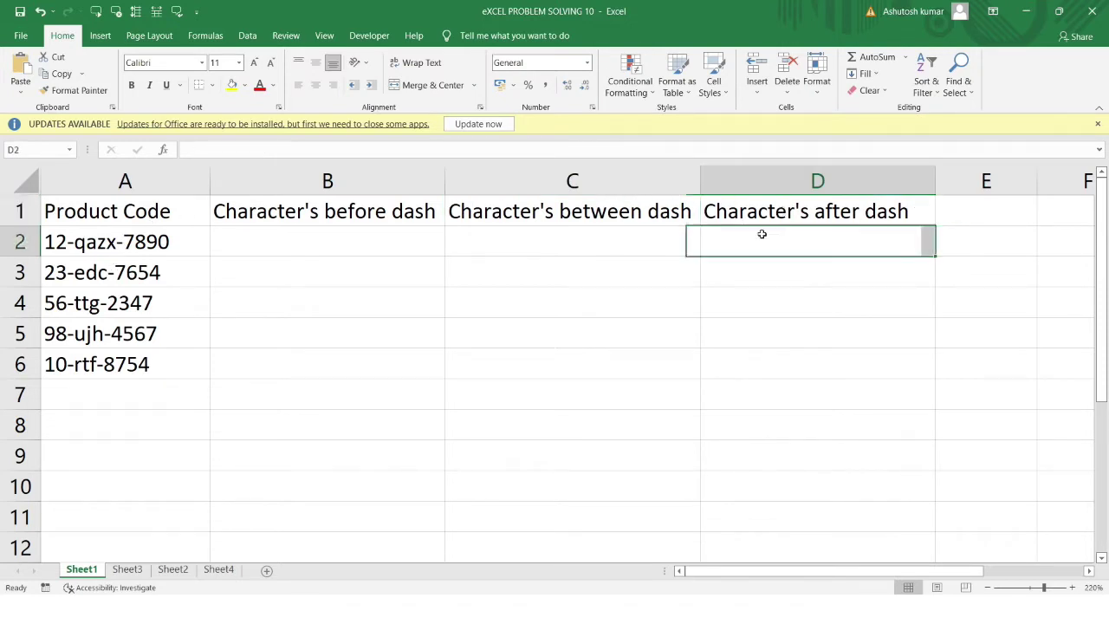
pyautogui.moveTo(346, 236); pyautogui.dragTo(767, 233)
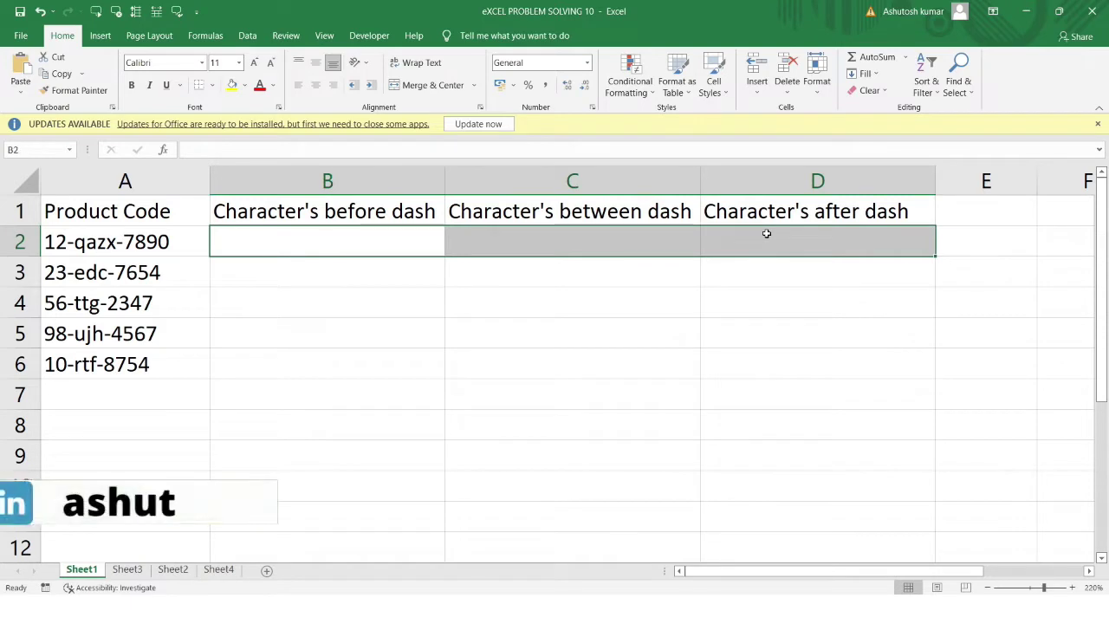
# Enter 12 in B2, qazx in C2 and 7890 in D2 by hand
pyautogui.click(308, 238)
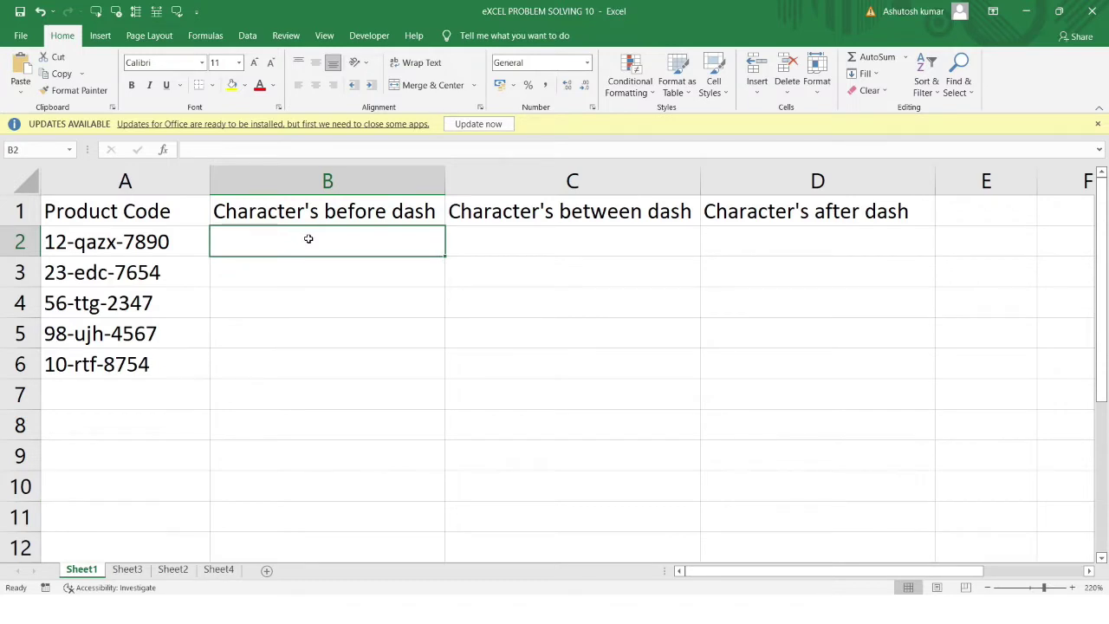
pyautogui.write('12')
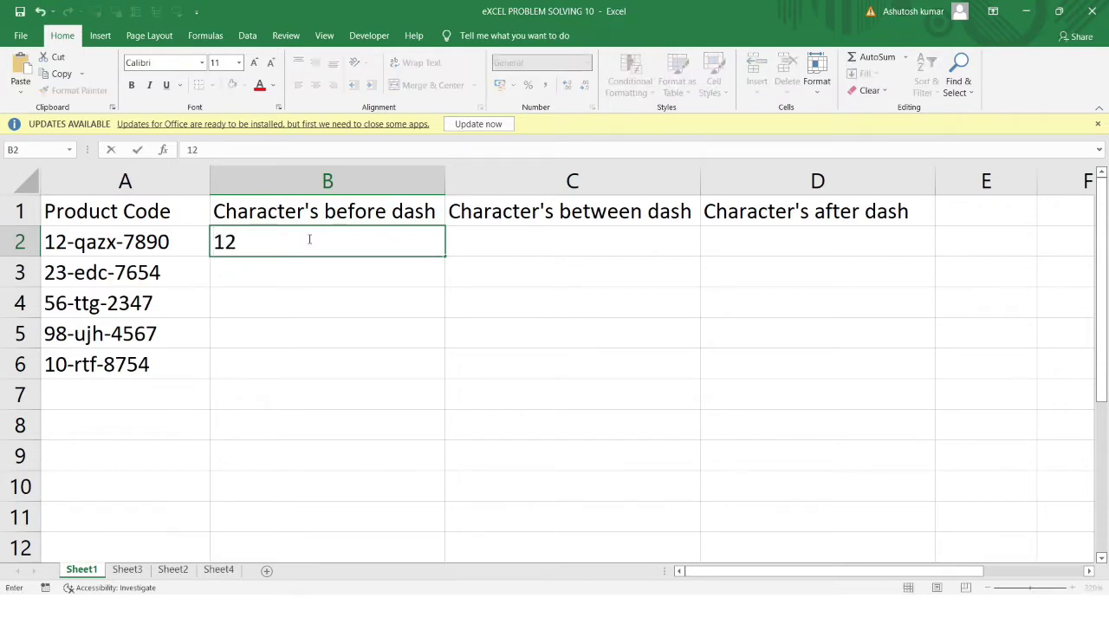
pyautogui.click(566, 234)
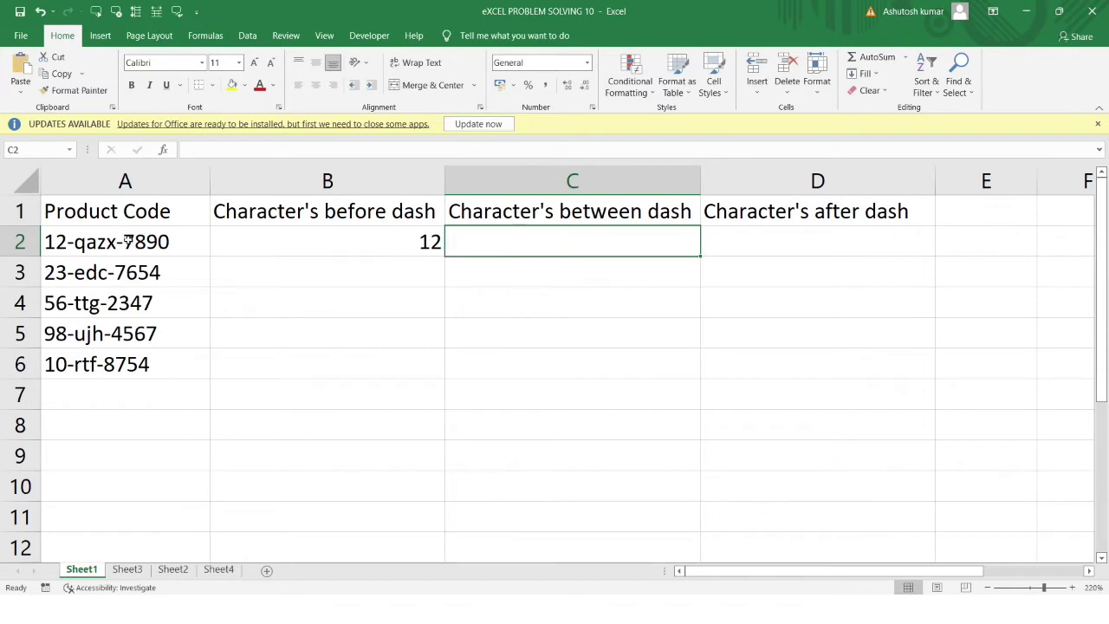
pyautogui.click(127, 242)
pyautogui.click(290, 210)
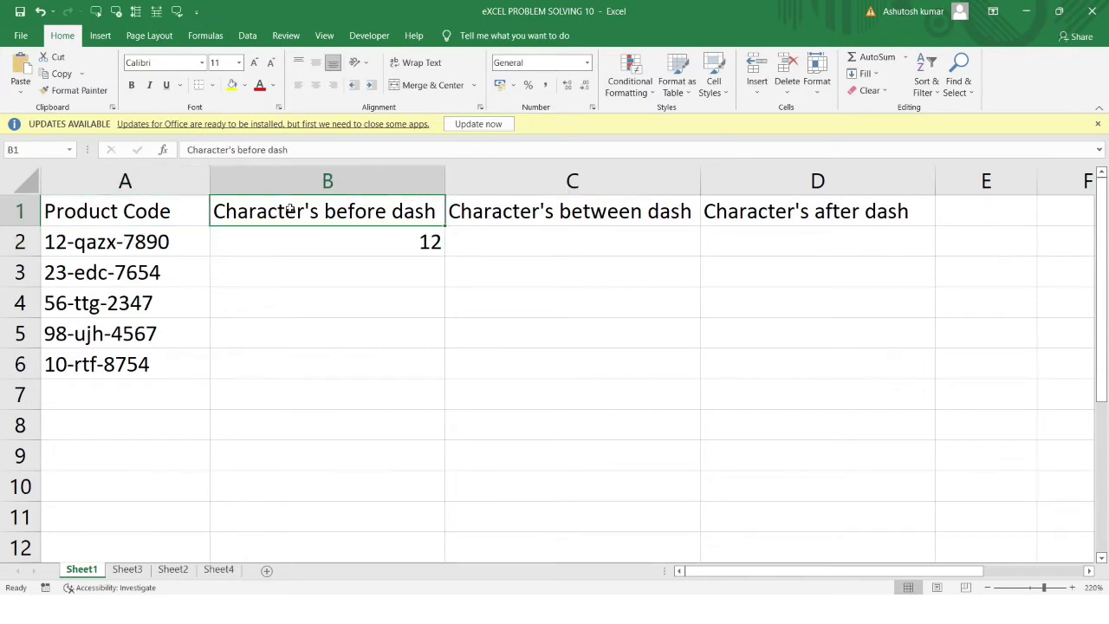
pyautogui.click(351, 236)
pyautogui.click(536, 240)
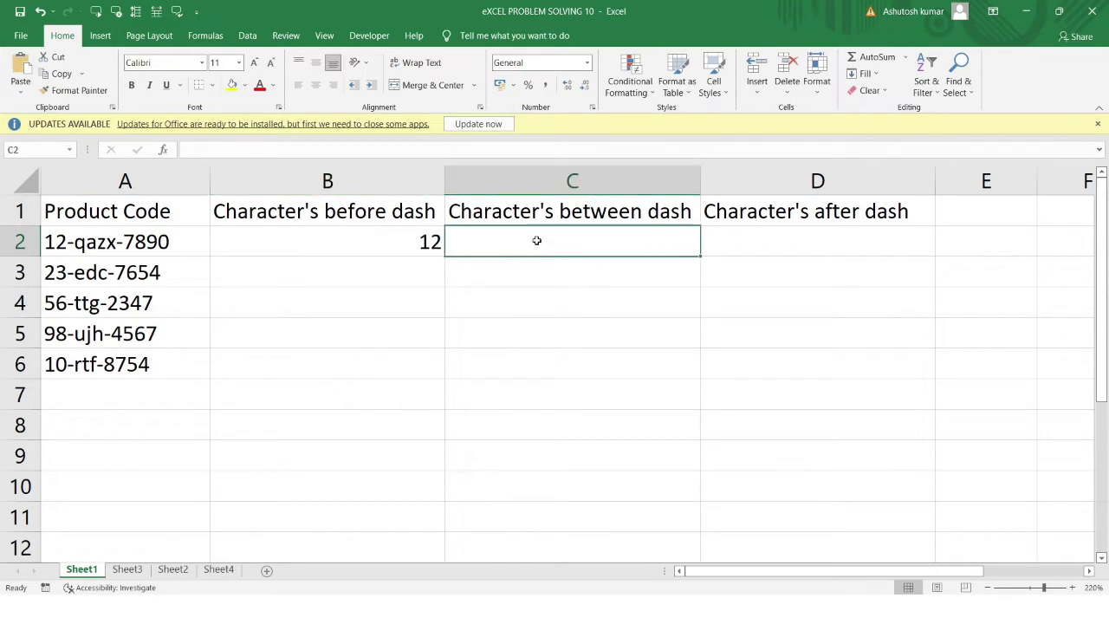
pyautogui.write('qazx')
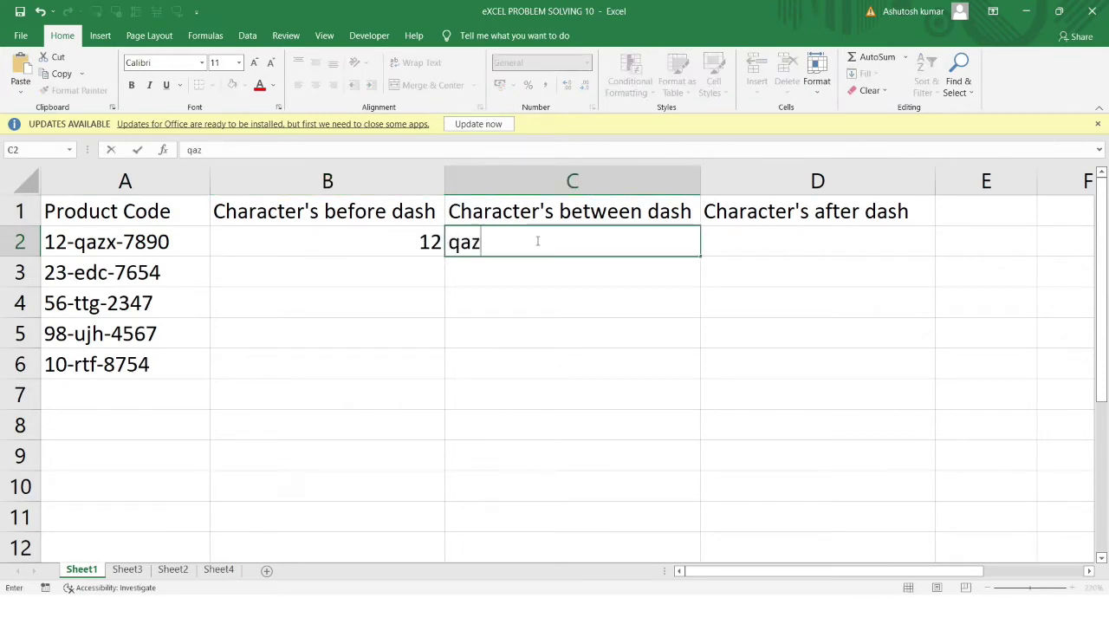
pyautogui.click(747, 239)
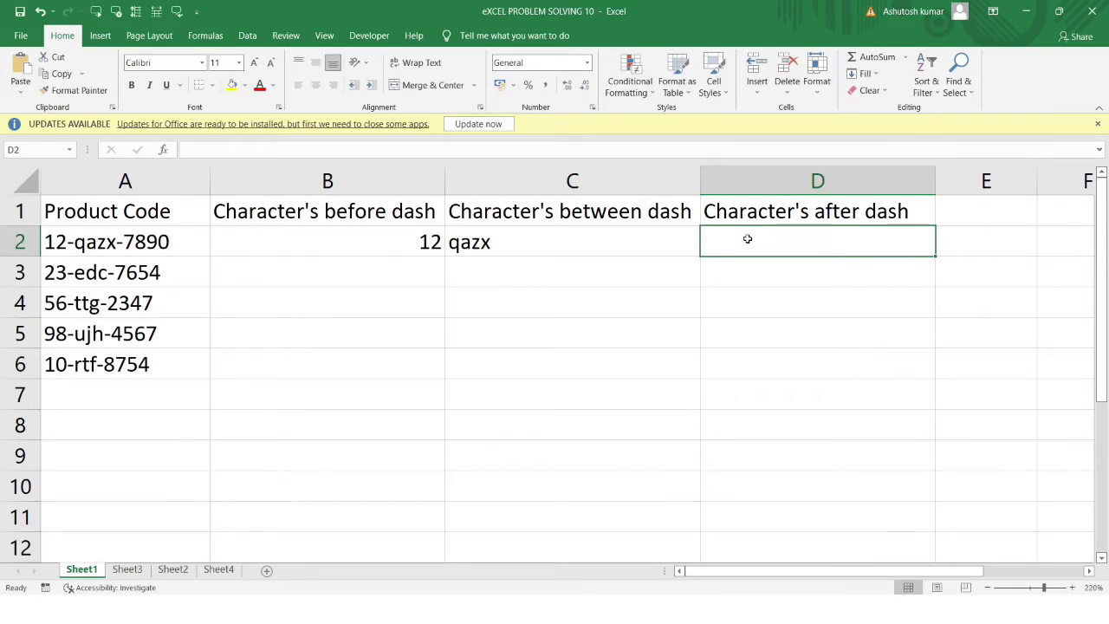
pyautogui.write('7890')
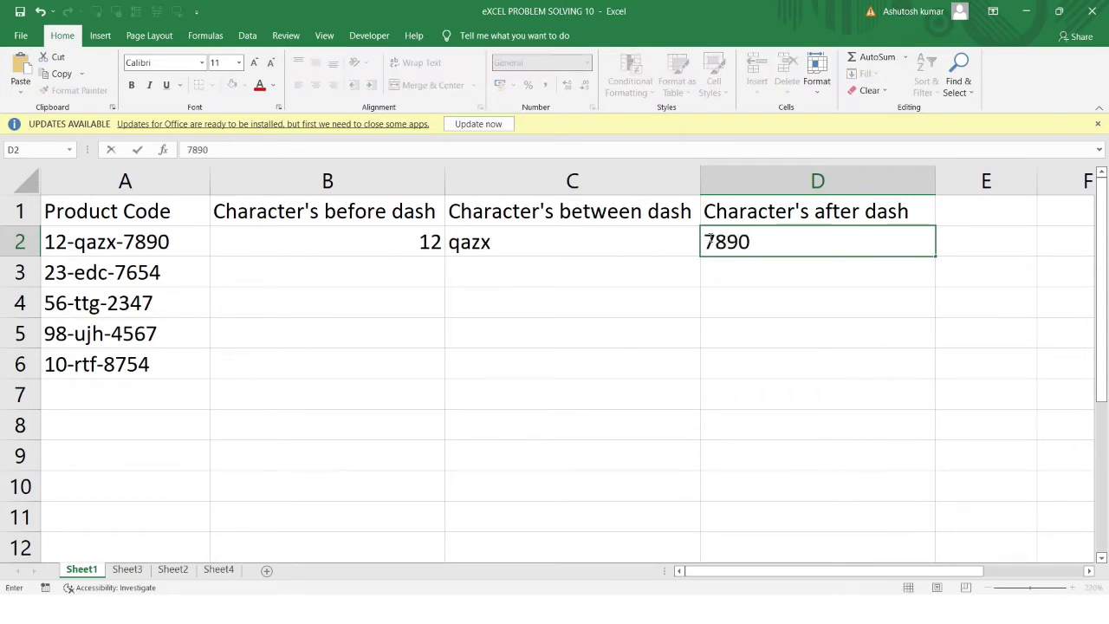
pyautogui.click(628, 230)
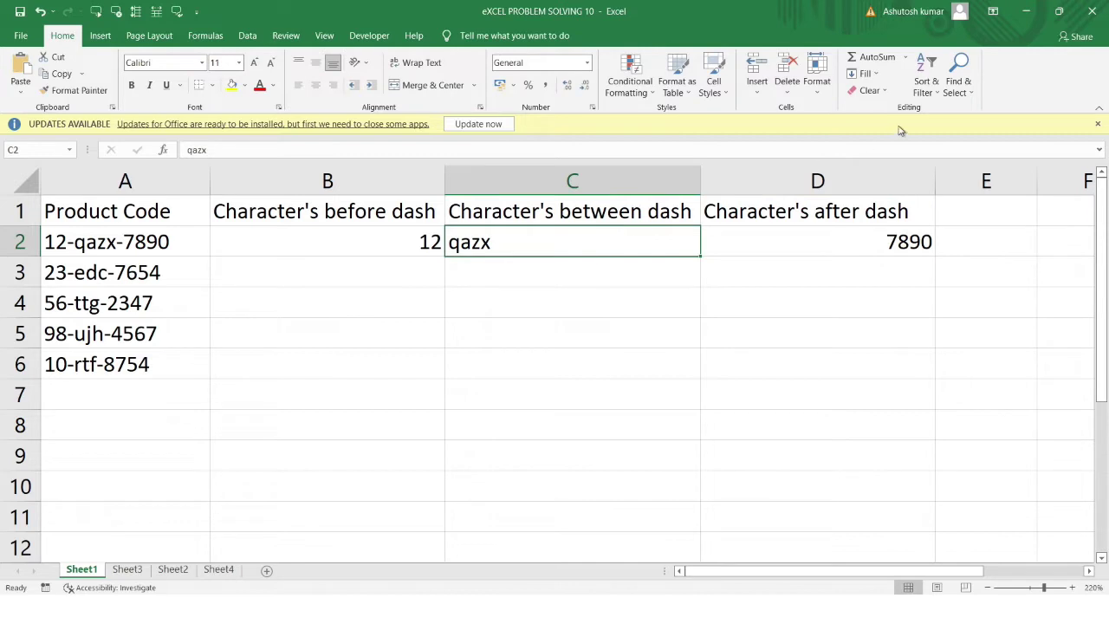
# Flash Fill the between-dash letters, before-dash numbers and after-dash digits into rows 3–6, then select B2:D6
pyautogui.click(875, 74)
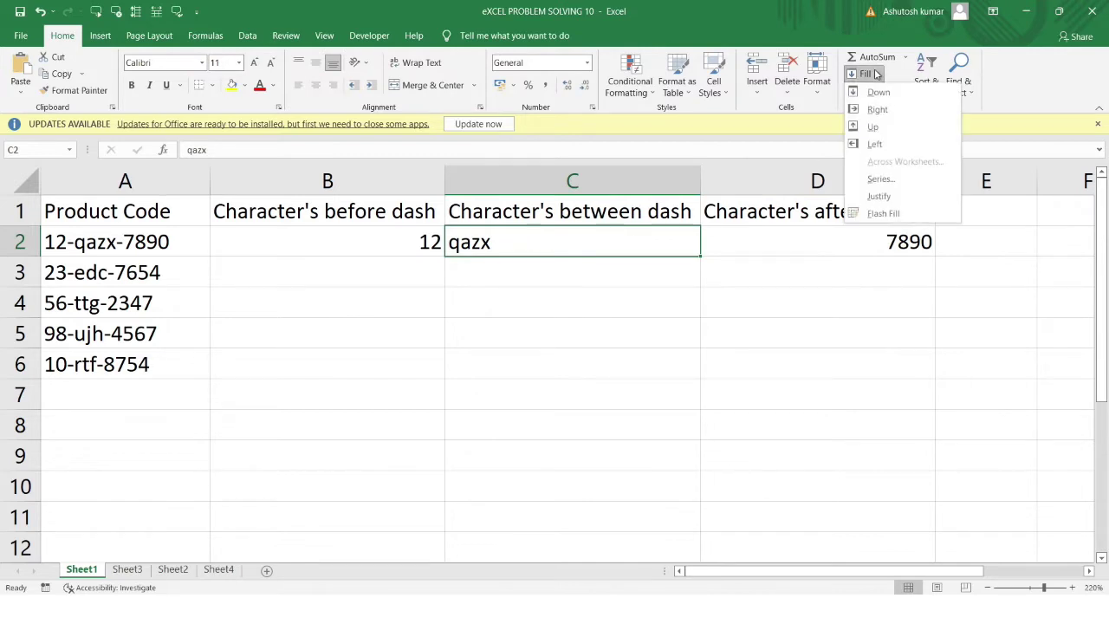
pyautogui.click(893, 214)
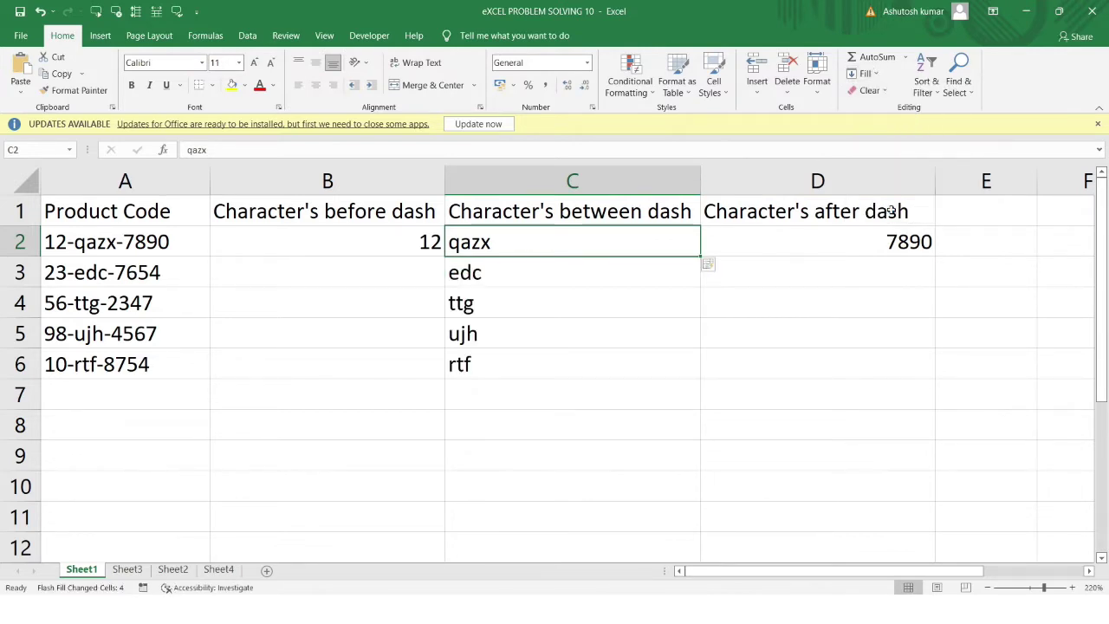
pyautogui.click(396, 237)
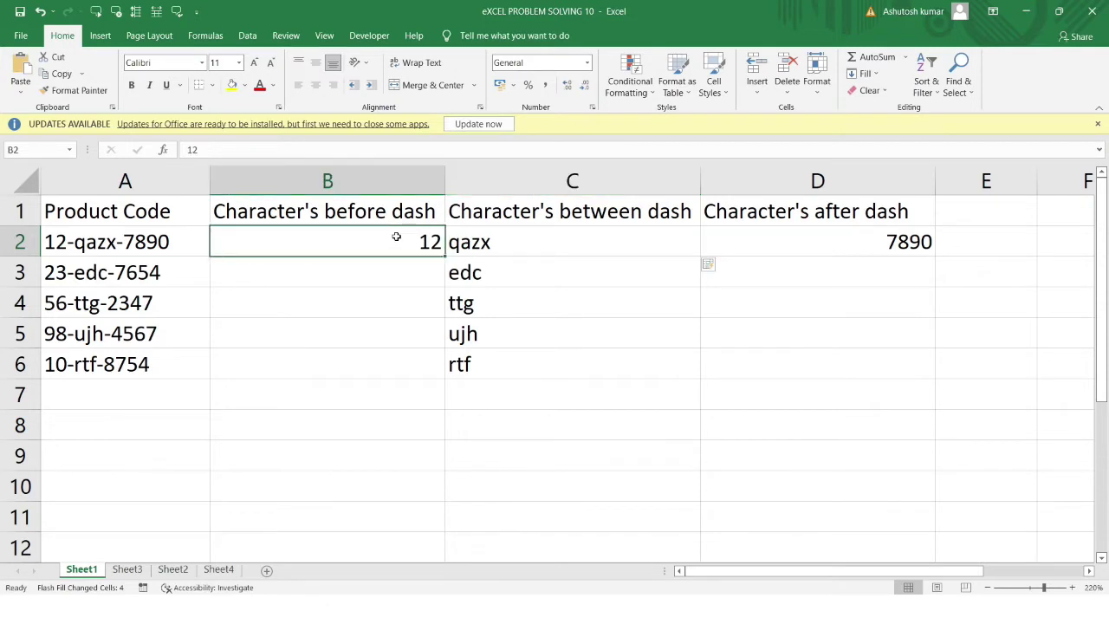
pyautogui.click(865, 74)
pyautogui.click(910, 213)
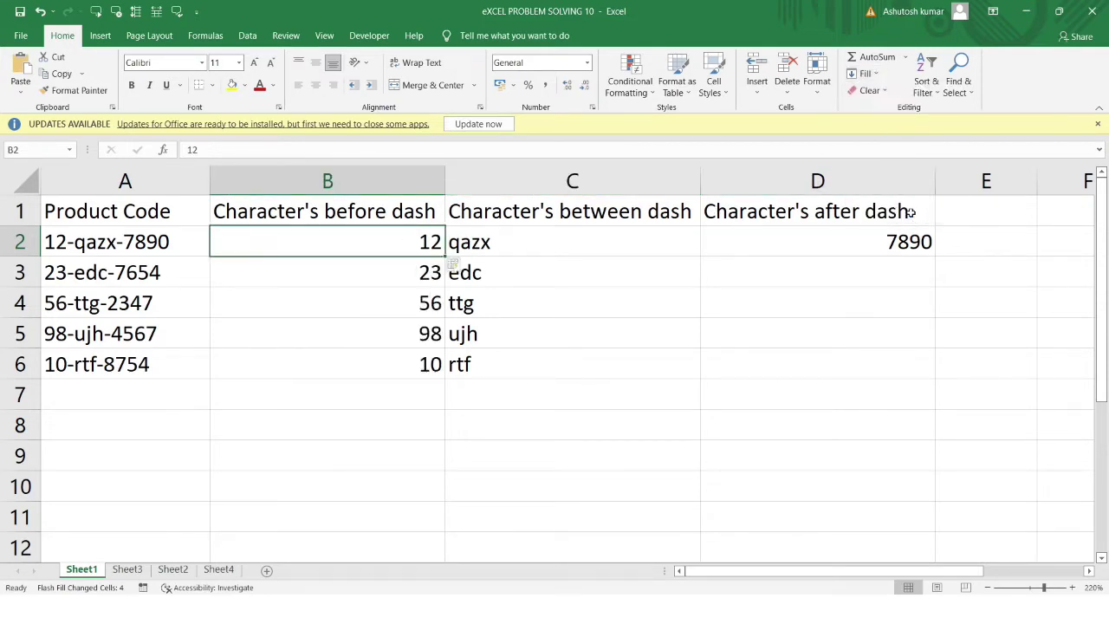
pyautogui.click(828, 240)
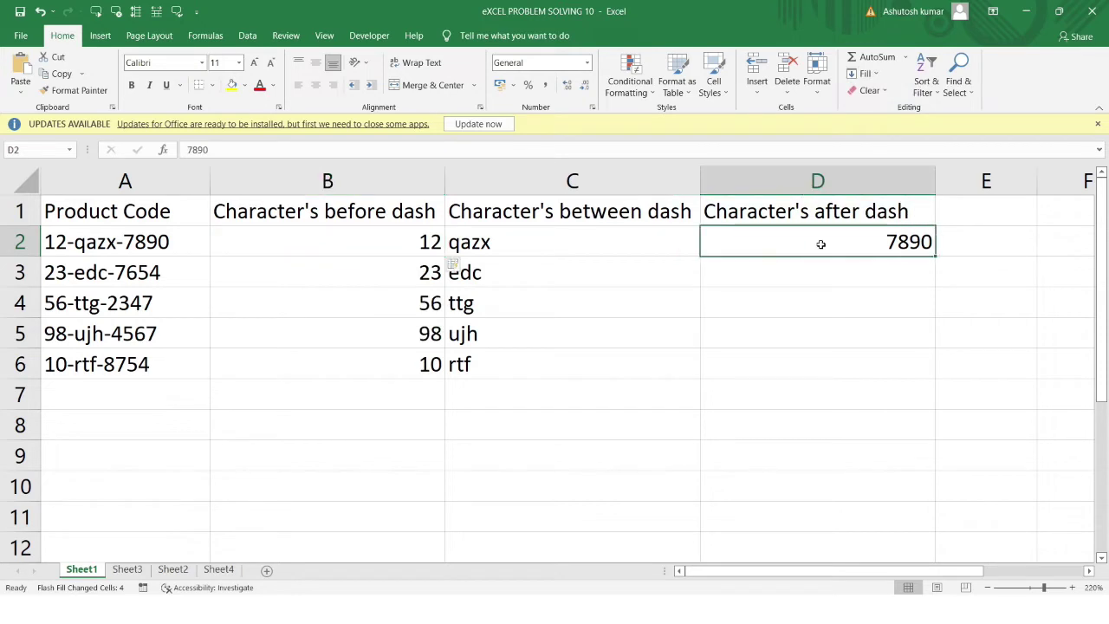
pyautogui.click(858, 73)
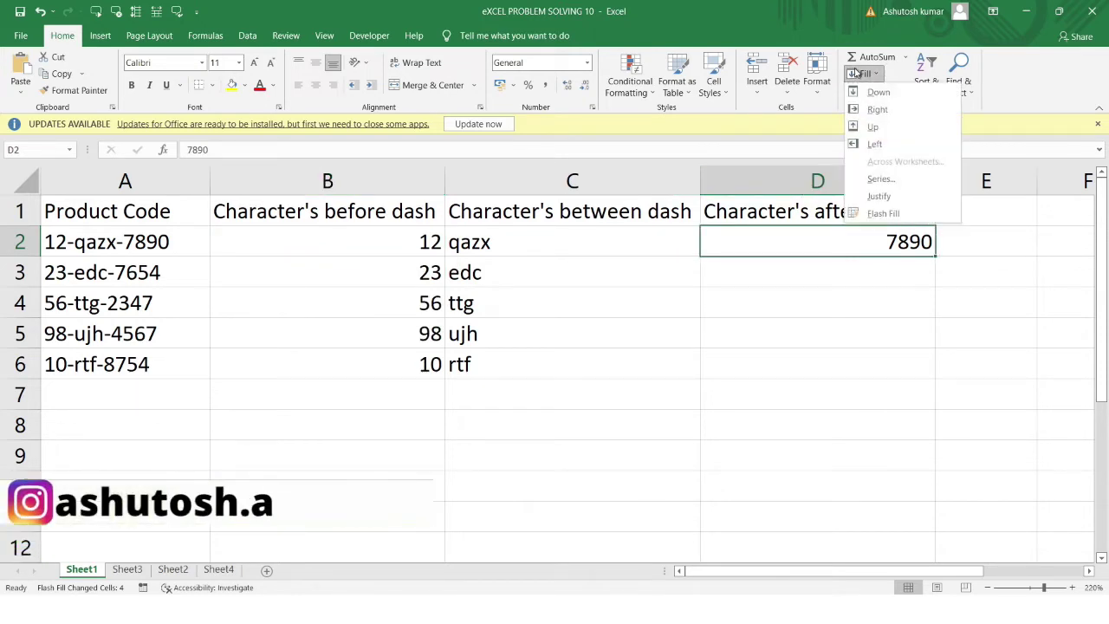
pyautogui.click(896, 215)
pyautogui.click(593, 241)
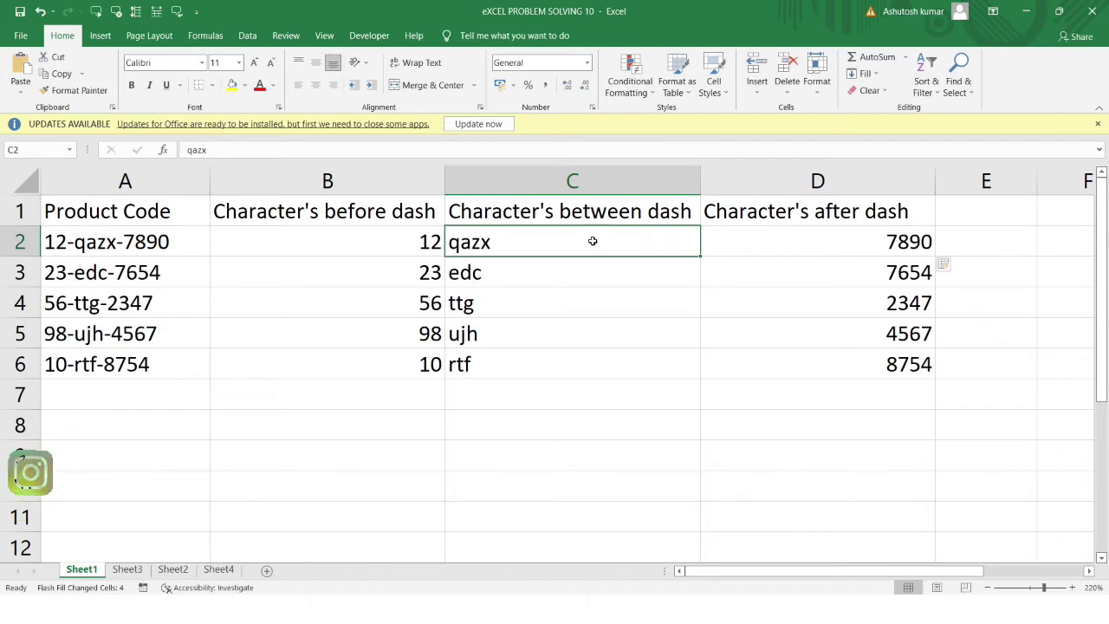
pyautogui.moveTo(366, 245); pyautogui.dragTo(714, 368)
pyautogui.rightClick(714, 369)
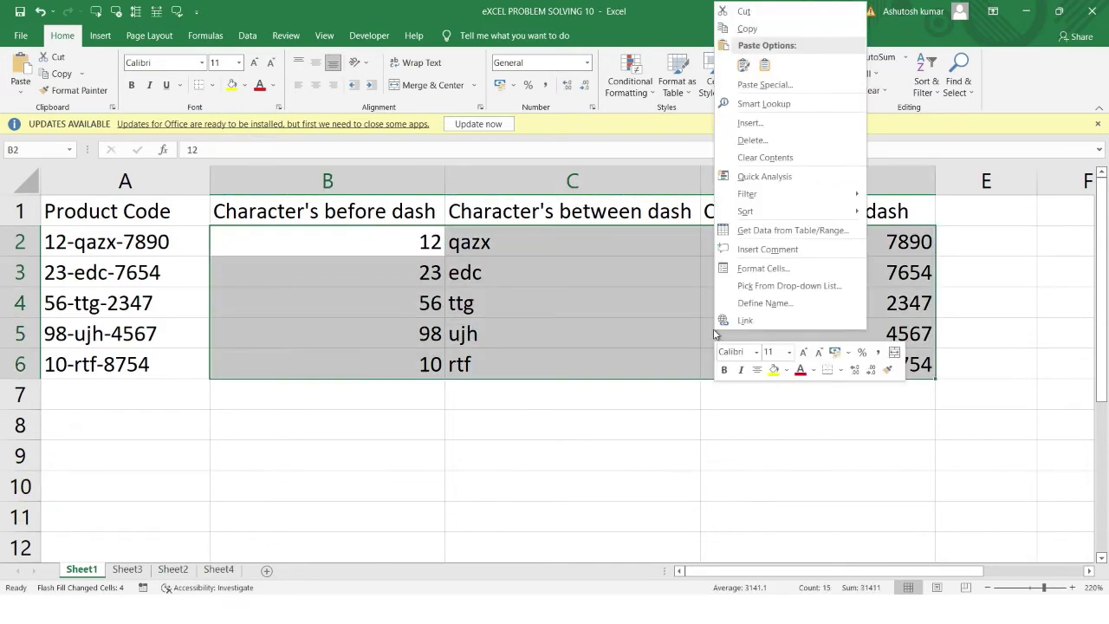
# Clear the Flash Fill results from B2:D6
pyautogui.click(756, 159)
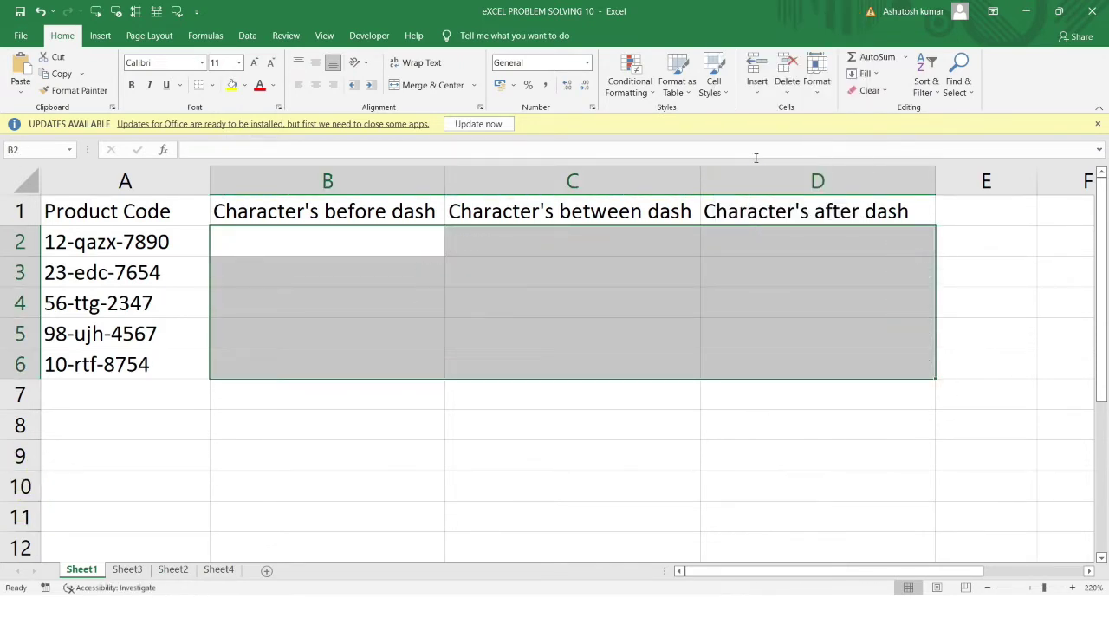
pyautogui.click(318, 321)
pyautogui.click(297, 238)
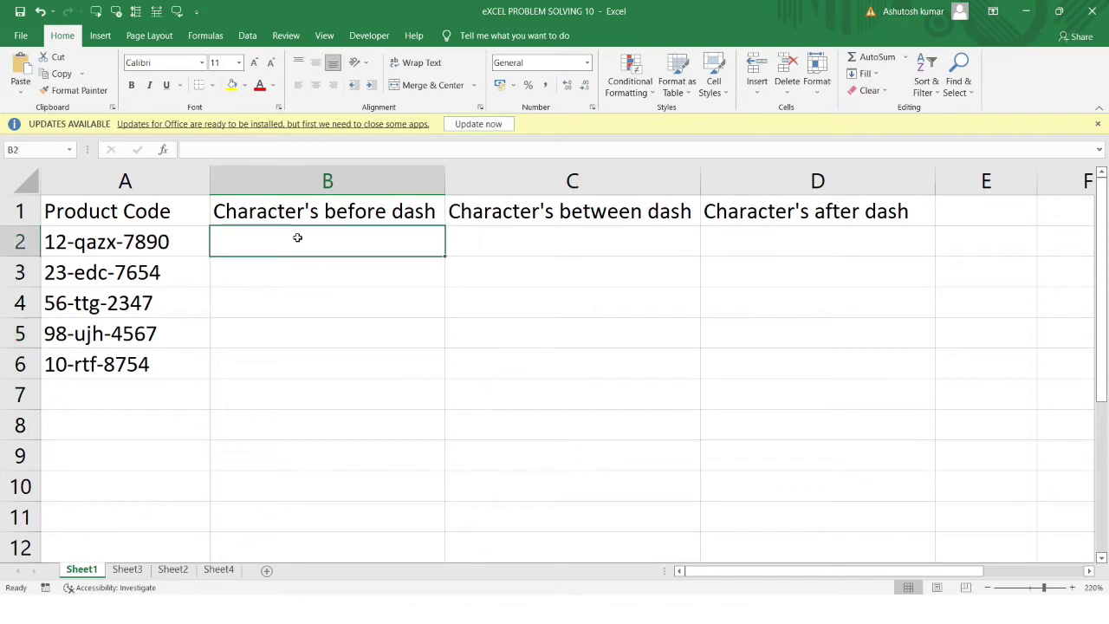
pyautogui.moveTo(298, 237); pyautogui.dragTo(733, 364)
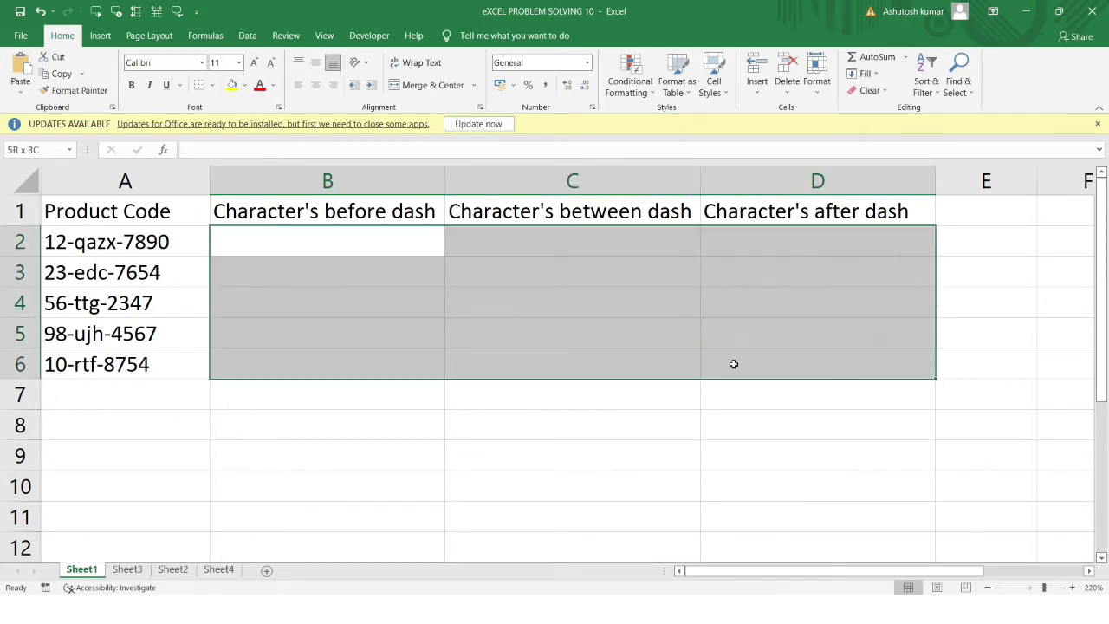
pyautogui.click(668, 357)
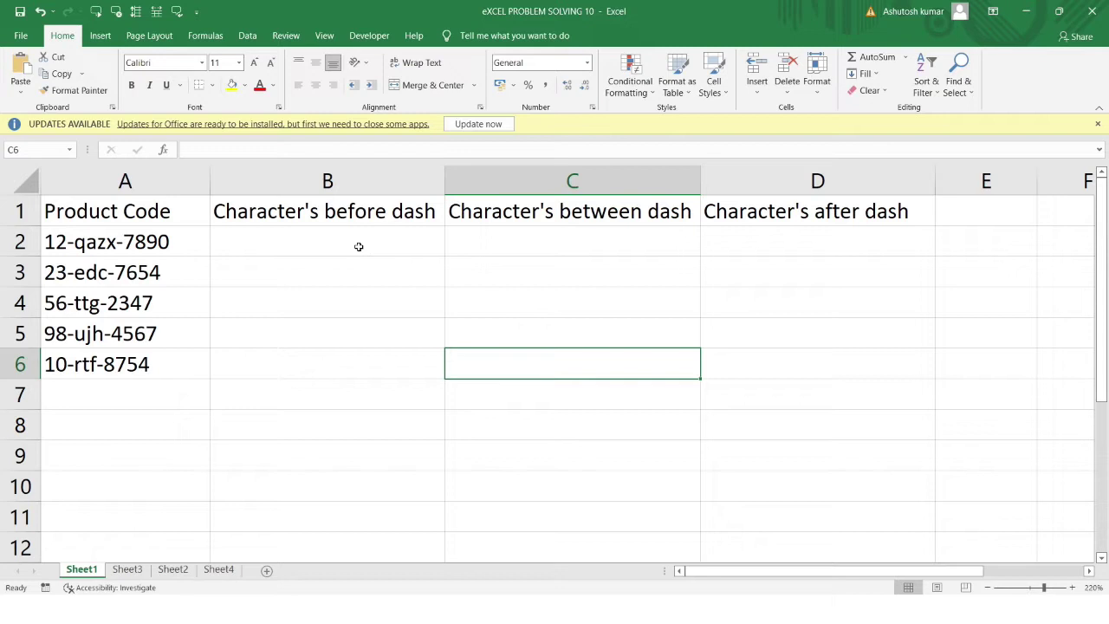
# Copy the product codes in A2:A6 into B2:B6
pyautogui.click(359, 247)
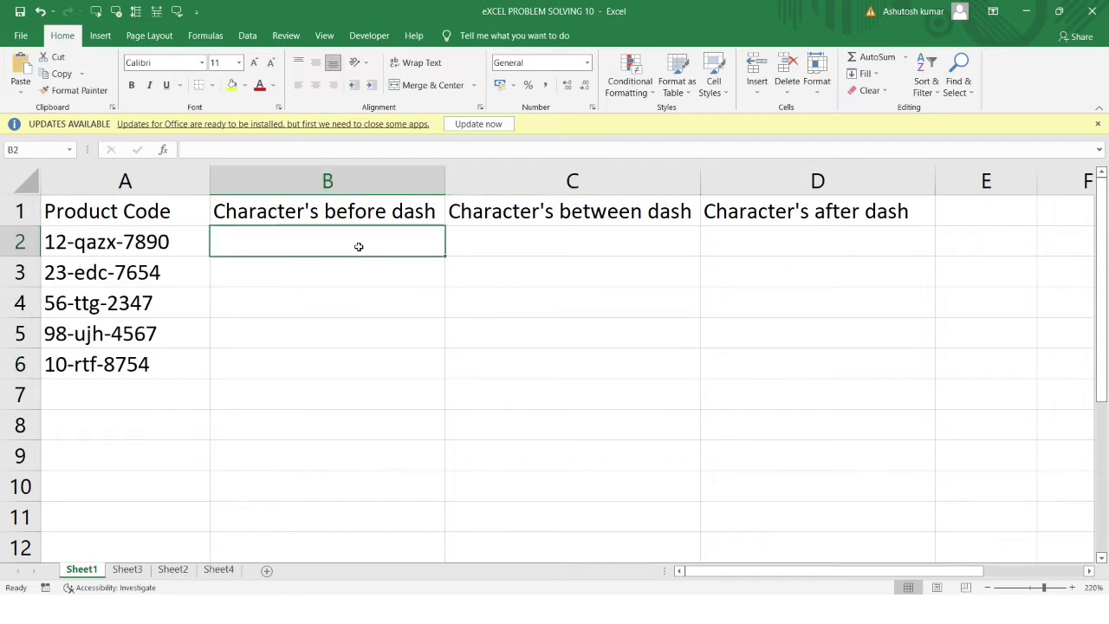
pyautogui.moveTo(132, 243); pyautogui.dragTo(137, 369)
pyautogui.hotkey('ctrl', 'c')
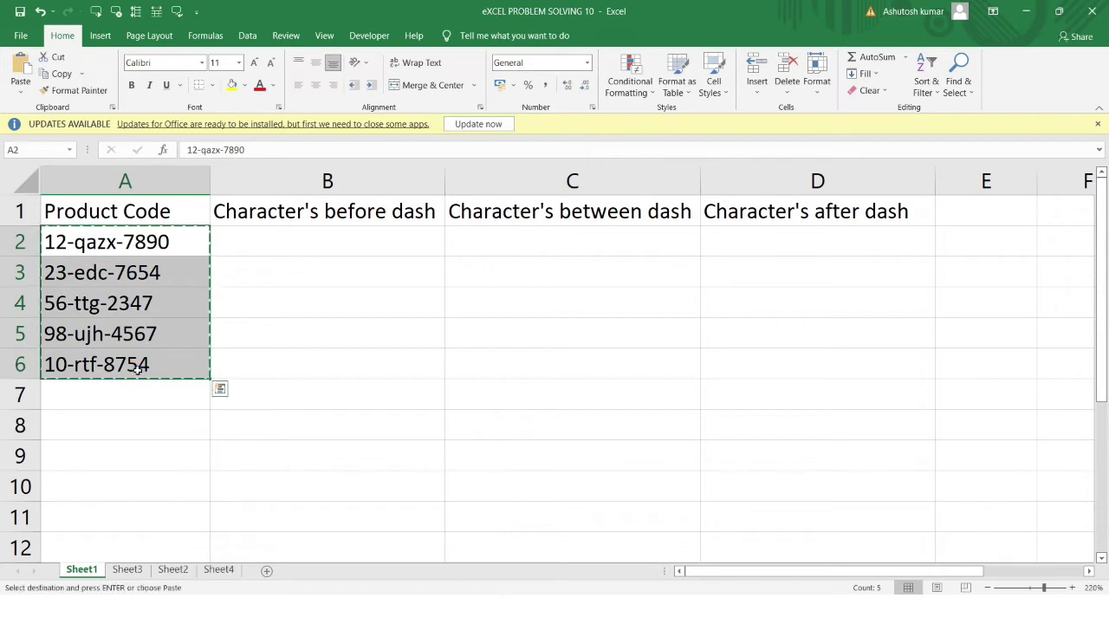
pyautogui.click(270, 245)
pyautogui.hotkey('ctrl', 'v')
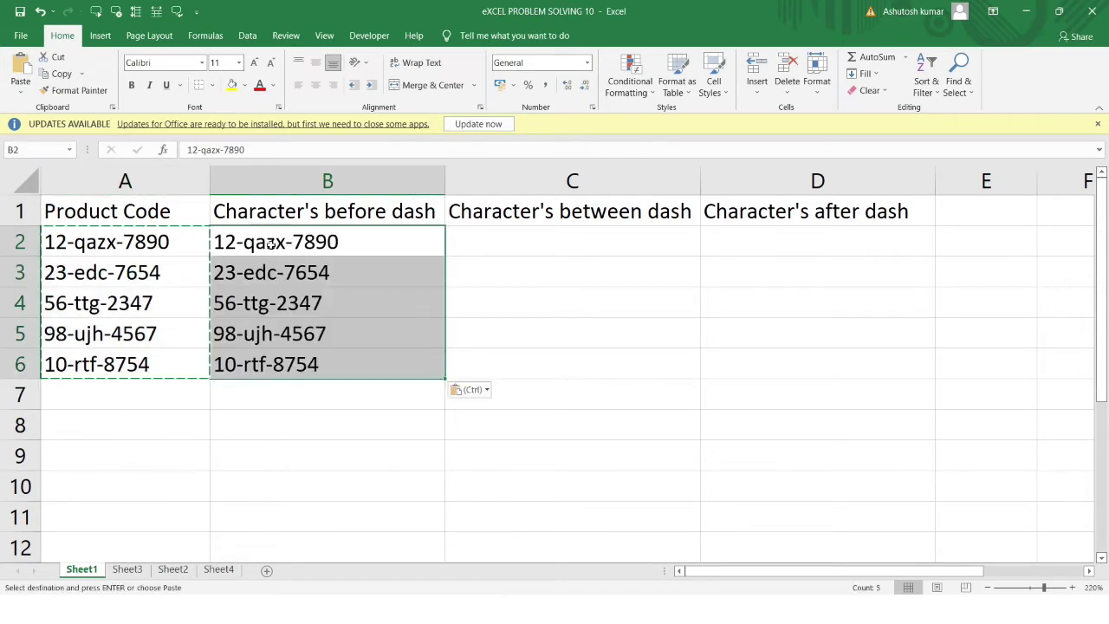
pyautogui.click(270, 244)
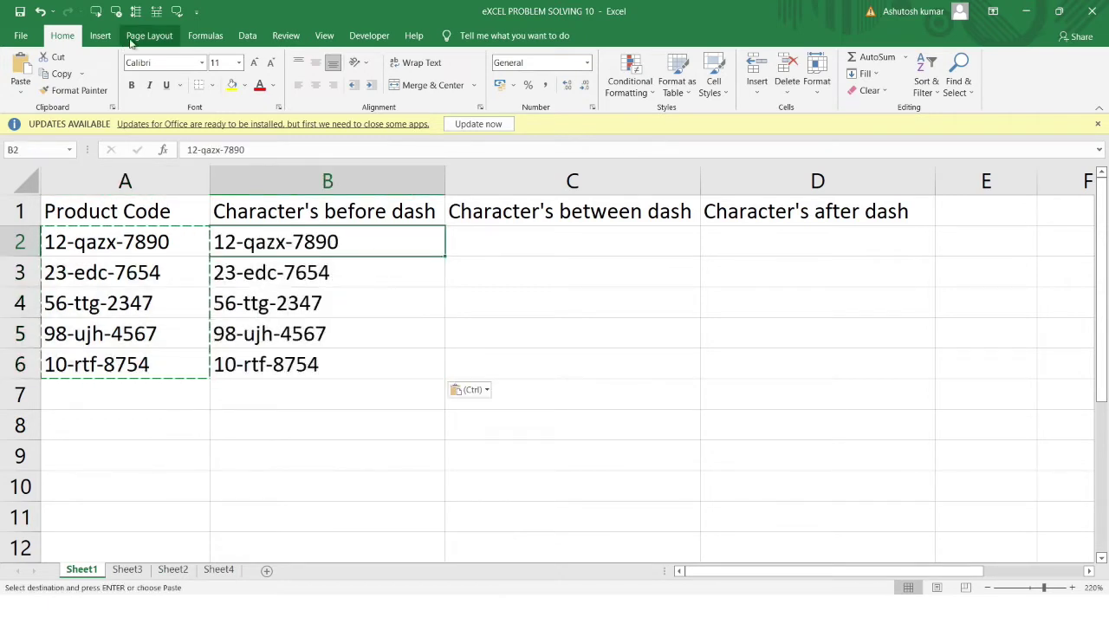
# Launch Text to Columns from the Data tab with Delimited and advance to step 2
pyautogui.click(247, 38)
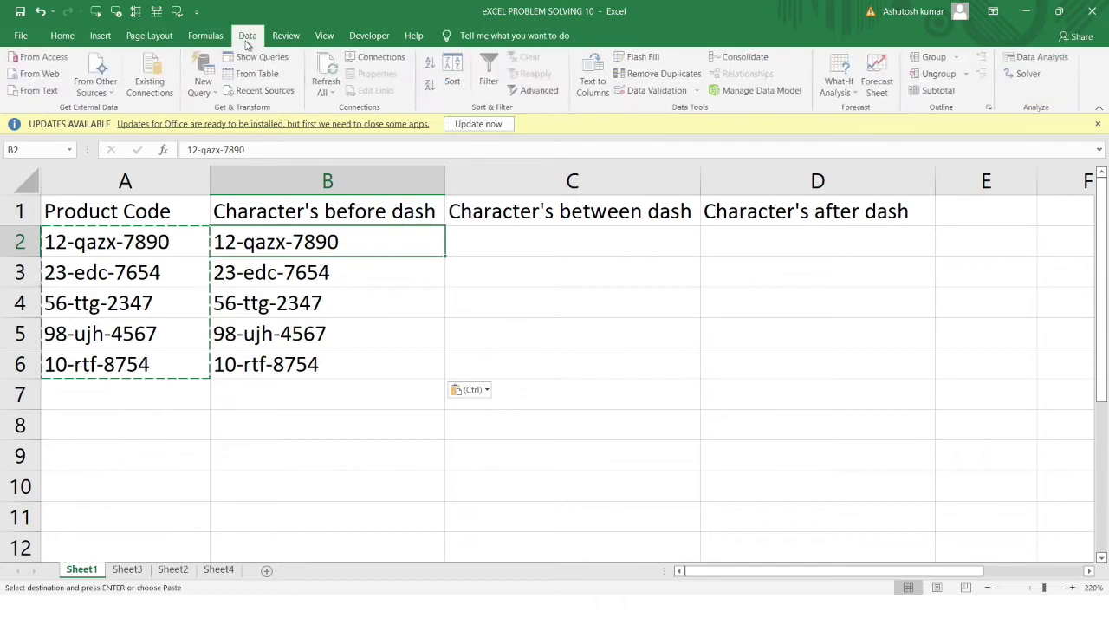
pyautogui.click(594, 87)
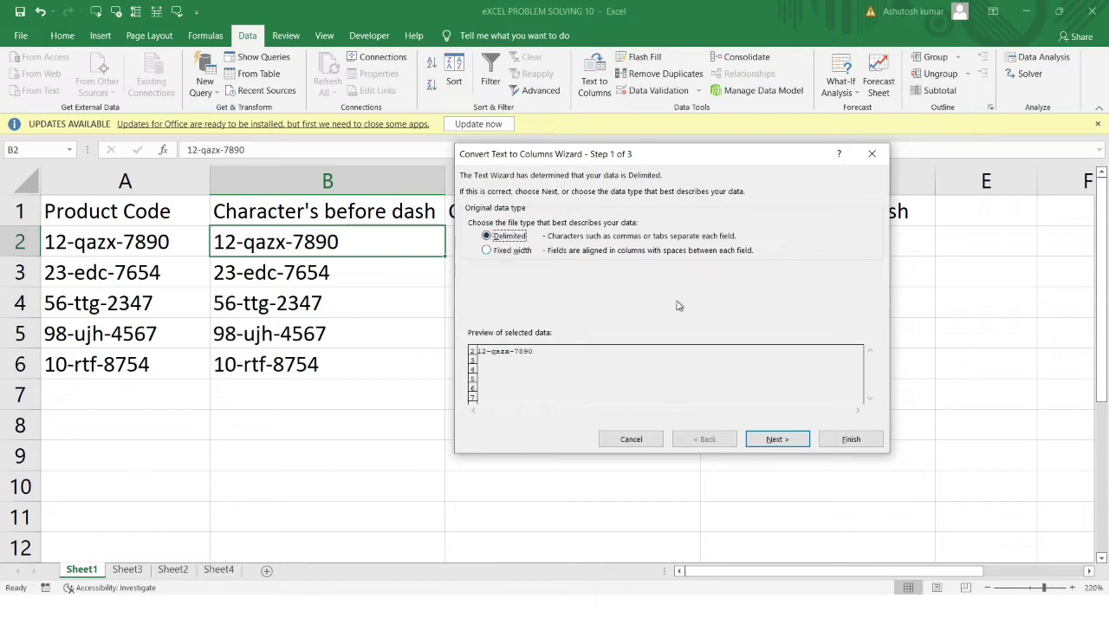
pyautogui.click(776, 439)
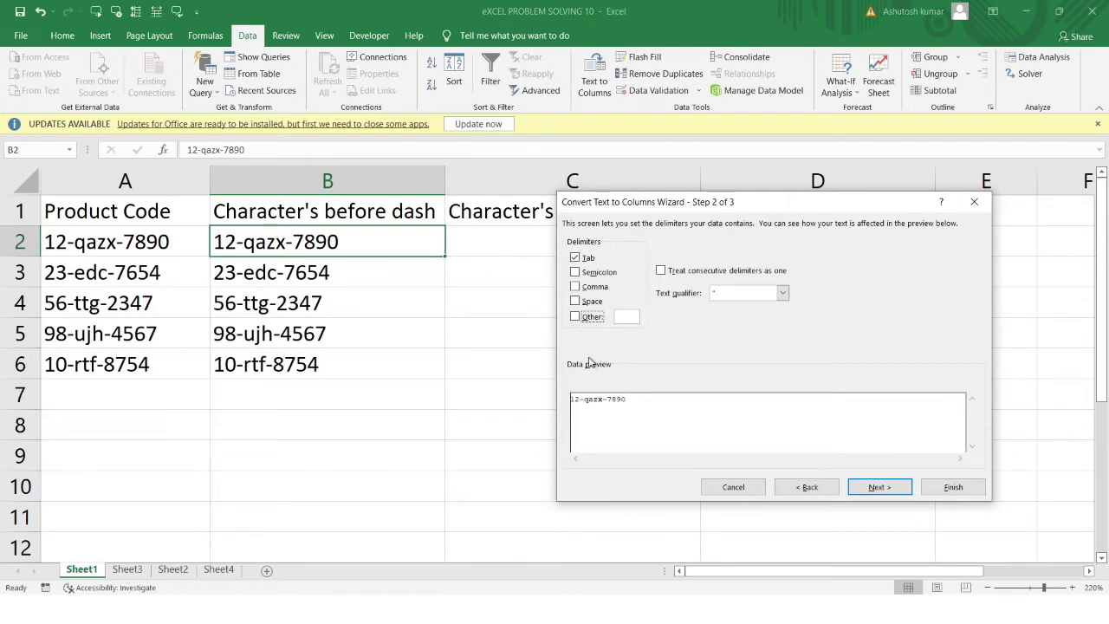
pyautogui.moveTo(620, 211); pyautogui.dragTo(635, 217)
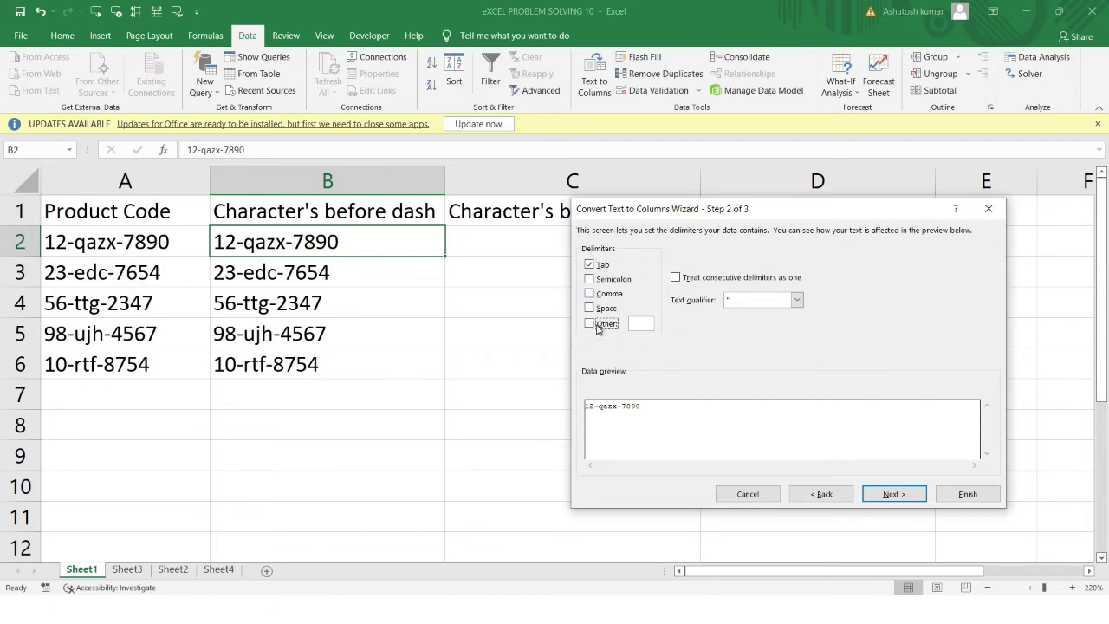
# Split B2 on a dash (Tab unchecked, Other '-'), giving 12, qazx and 7890
pyautogui.click(590, 280)
pyautogui.click(590, 296)
pyautogui.click(590, 280)
pyautogui.click(590, 265)
pyautogui.click(590, 324)
pyautogui.write('-')
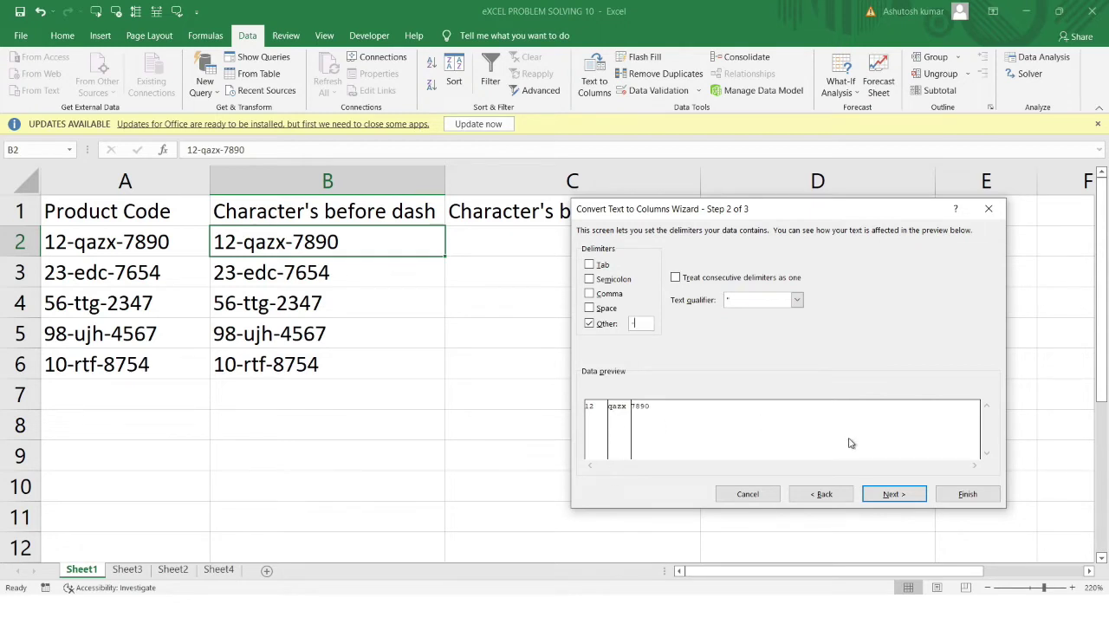
pyautogui.click(904, 496)
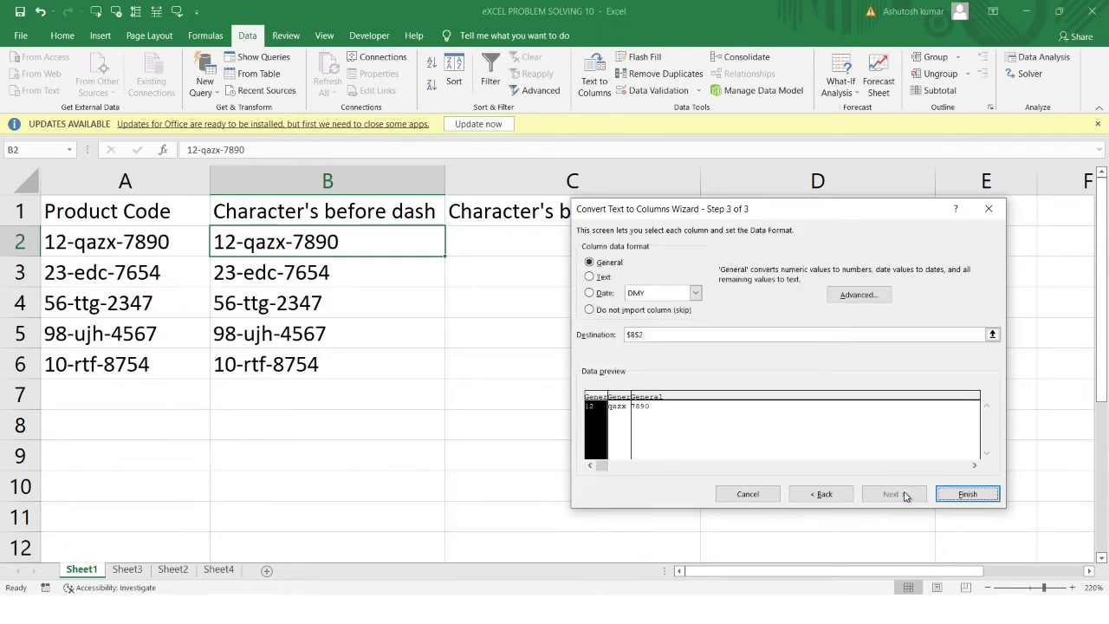
pyautogui.click(960, 495)
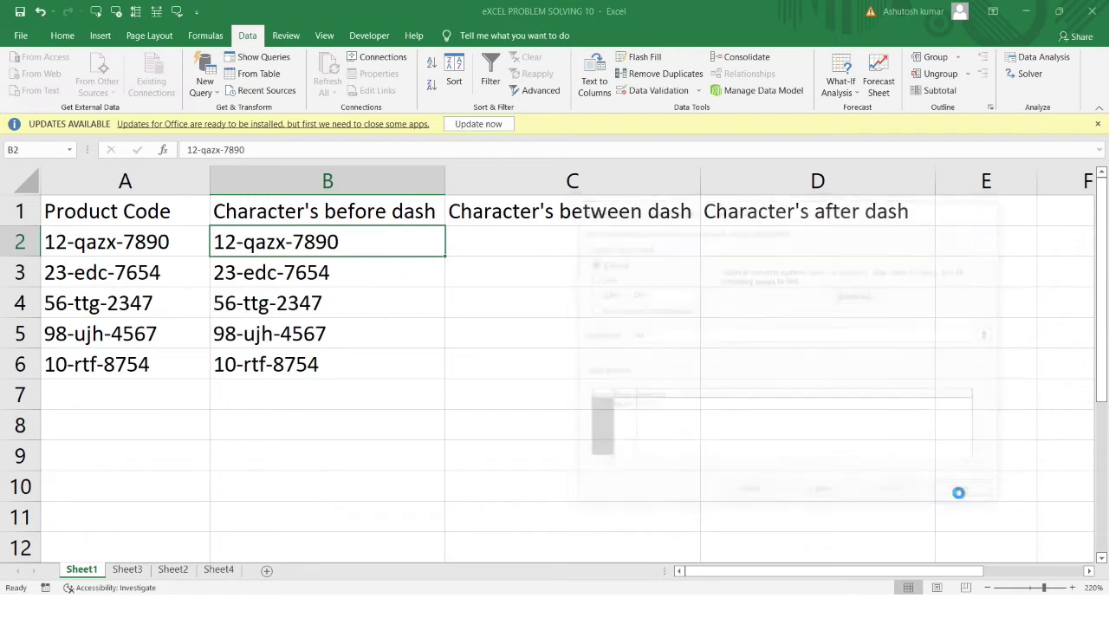
pyautogui.moveTo(382, 235)
pyautogui.mouseDown()
pyautogui.moveTo(810, 248)
pyautogui.moveTo(381, 243)
pyautogui.mouseUp()
pyautogui.click(355, 273)
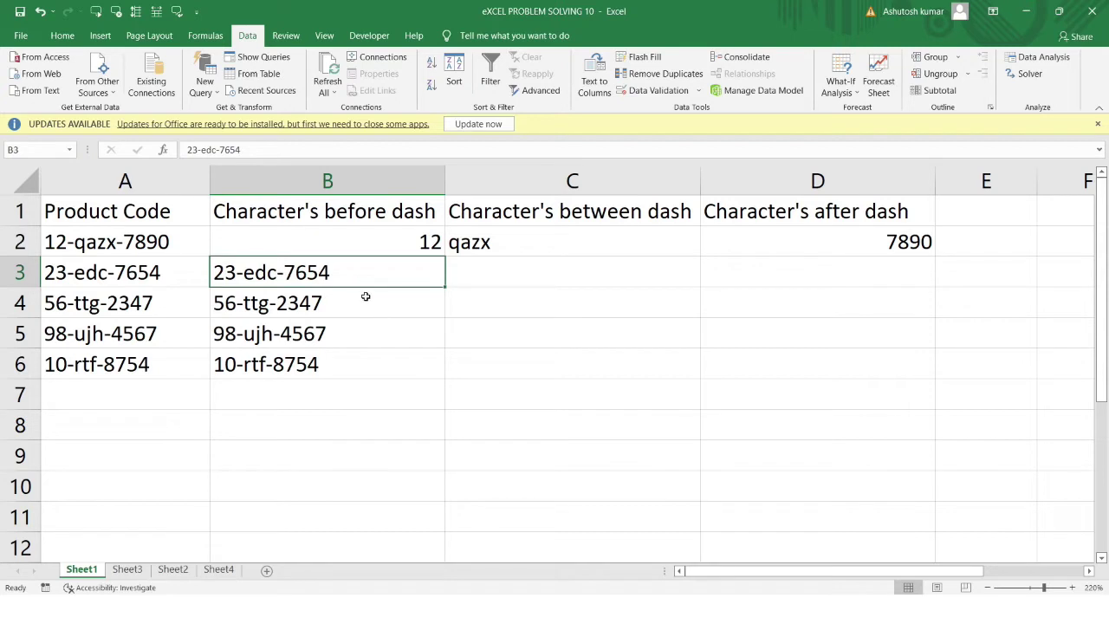
# Undo, then split all of column B on the dash, replacing existing cells in C and D
pyautogui.hotkey('ctrl', 'z')
pyautogui.click(338, 188)
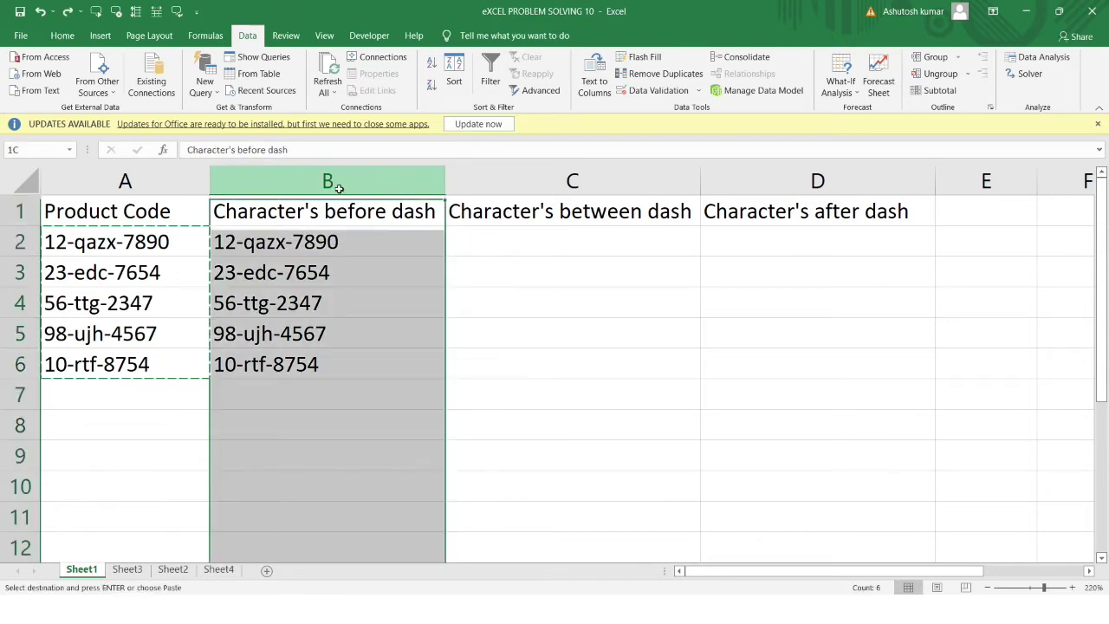
pyautogui.click(592, 86)
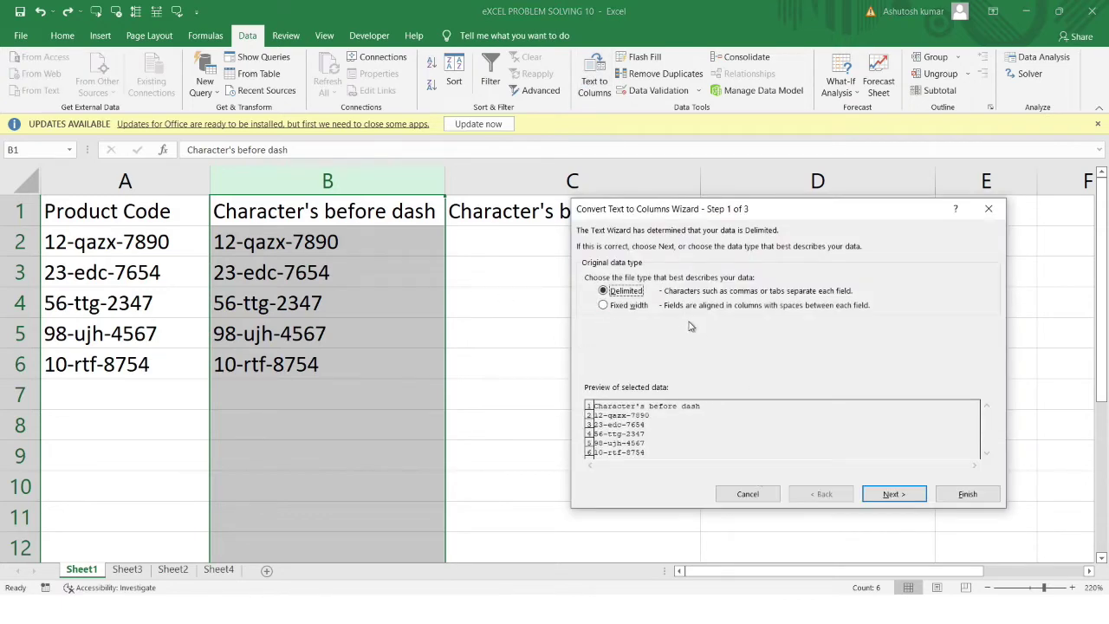
pyautogui.click(878, 501)
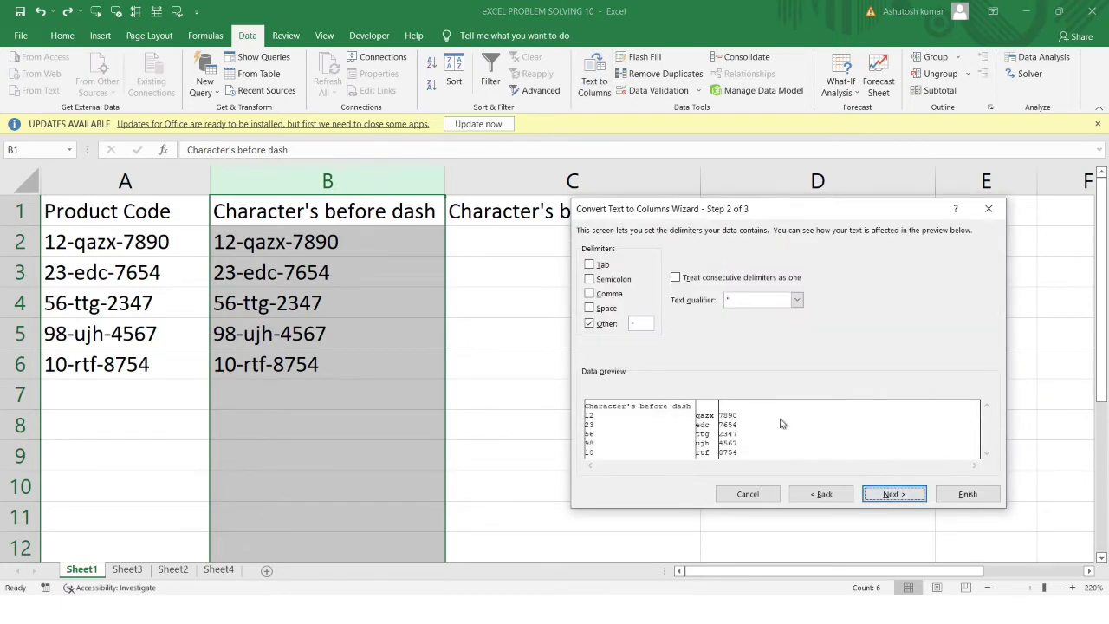
pyautogui.click(889, 500)
pyautogui.click(966, 495)
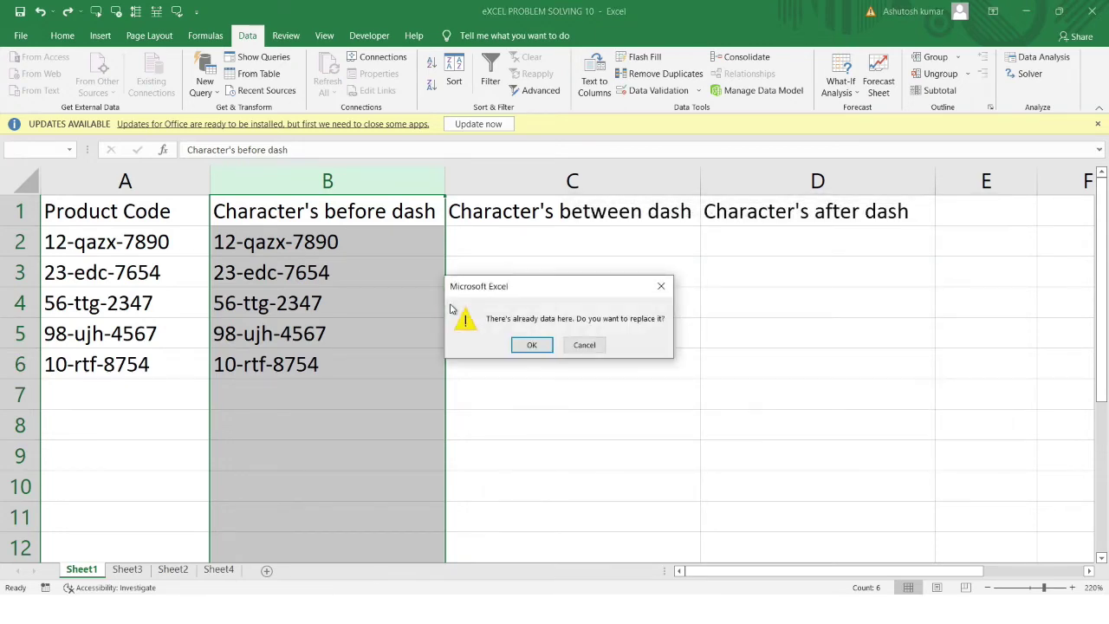
pyautogui.click(533, 345)
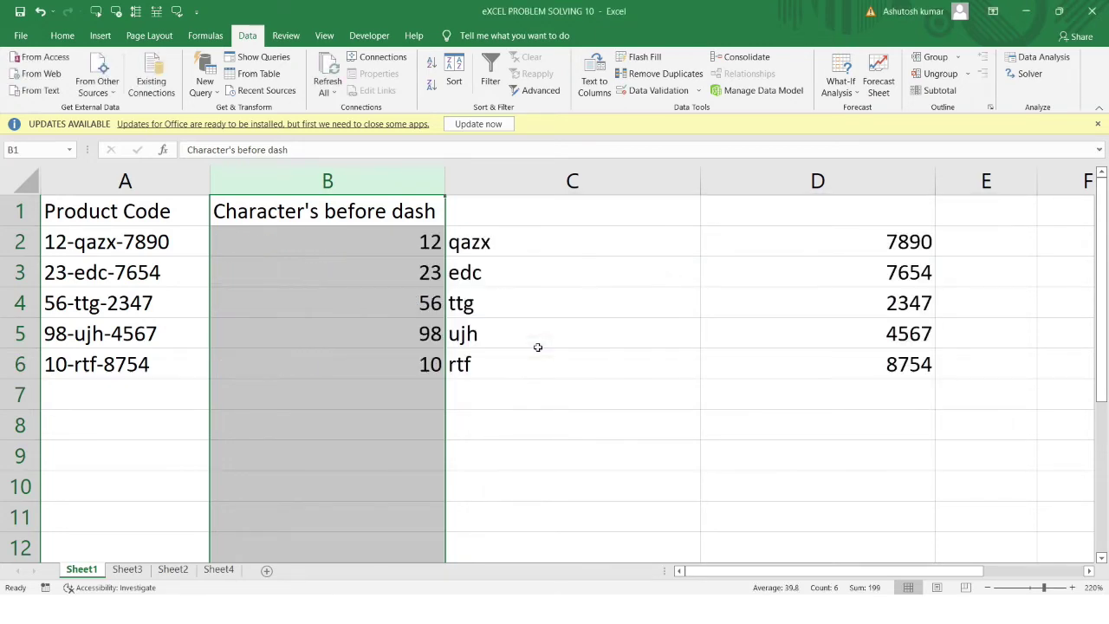
pyautogui.click(401, 244)
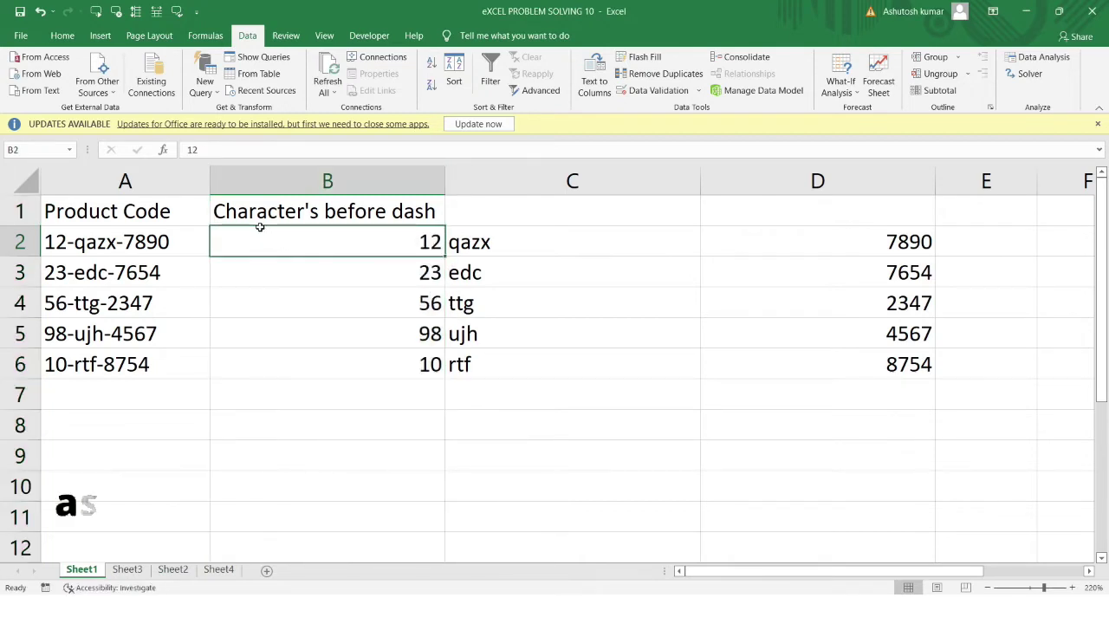
pyautogui.click(577, 258)
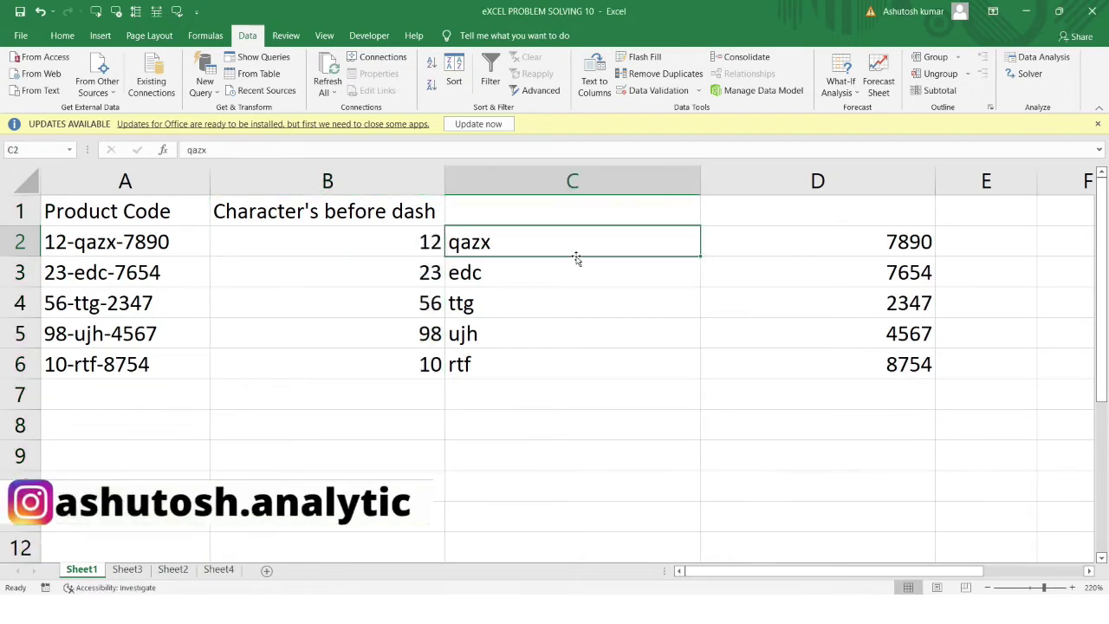
pyautogui.click(876, 248)
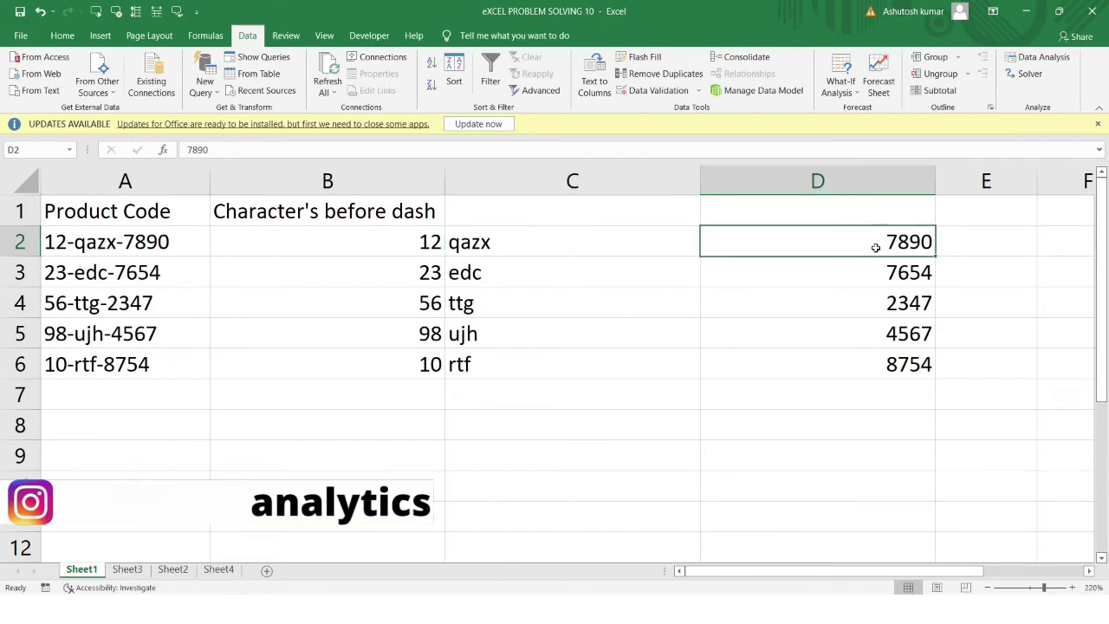
pyautogui.moveTo(877, 248); pyautogui.dragTo(879, 375)
pyautogui.click(432, 295)
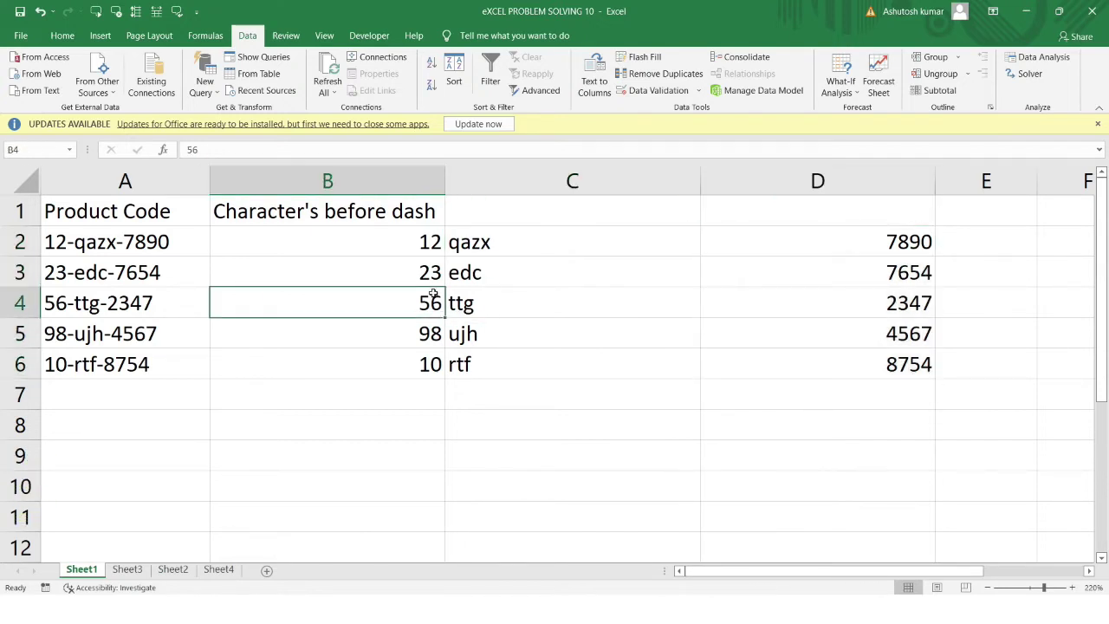
pyautogui.moveTo(368, 249); pyautogui.dragTo(354, 289)
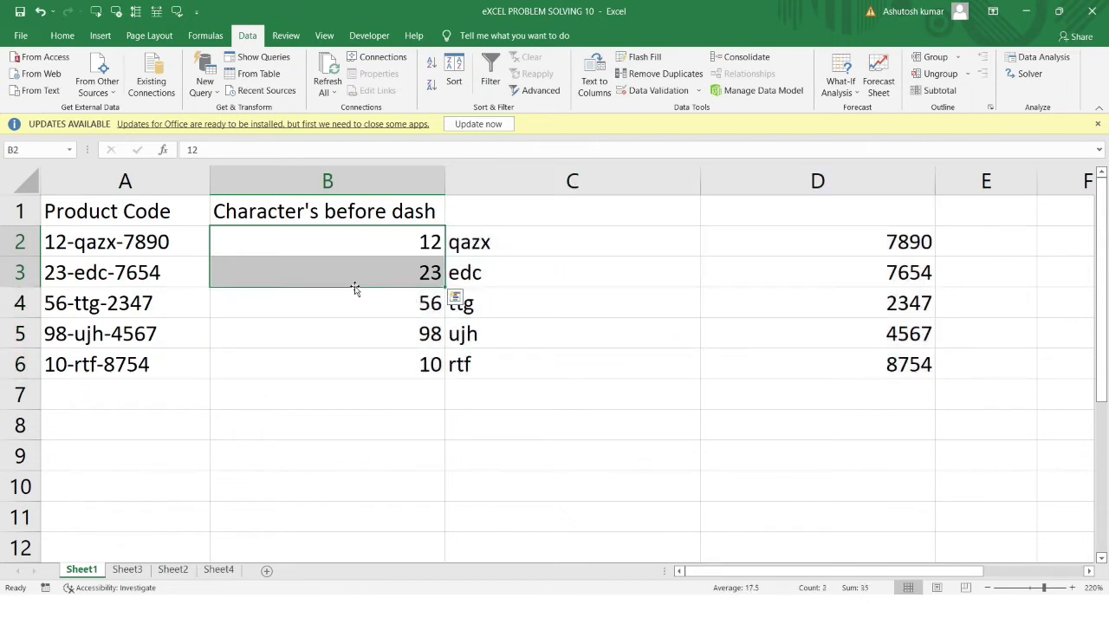
pyautogui.click(595, 81)
pyautogui.click(892, 494)
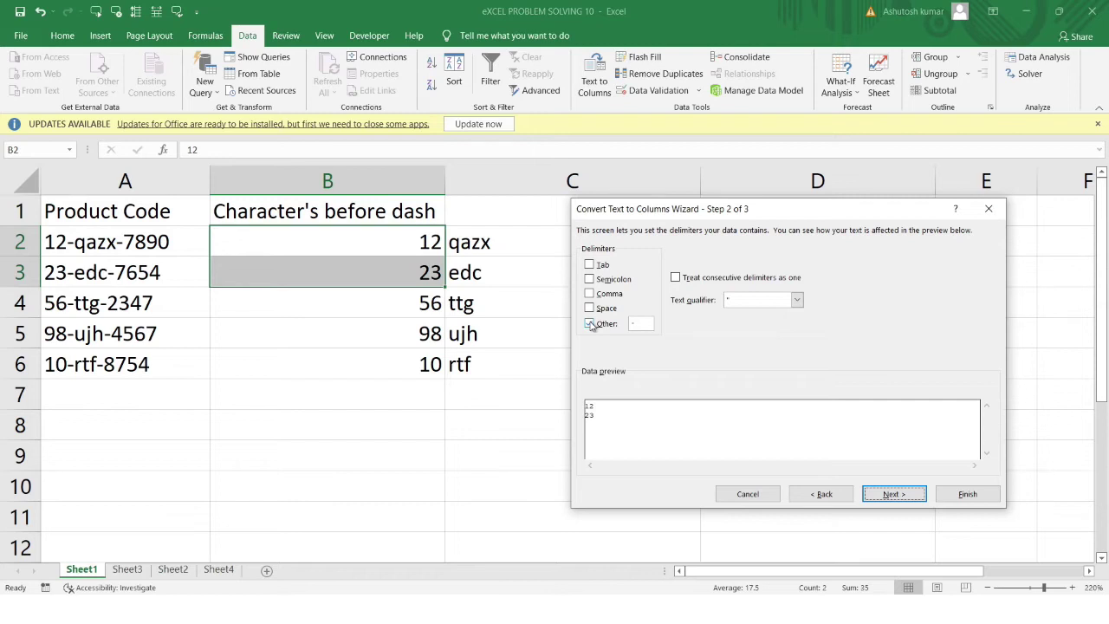
pyautogui.click(988, 209)
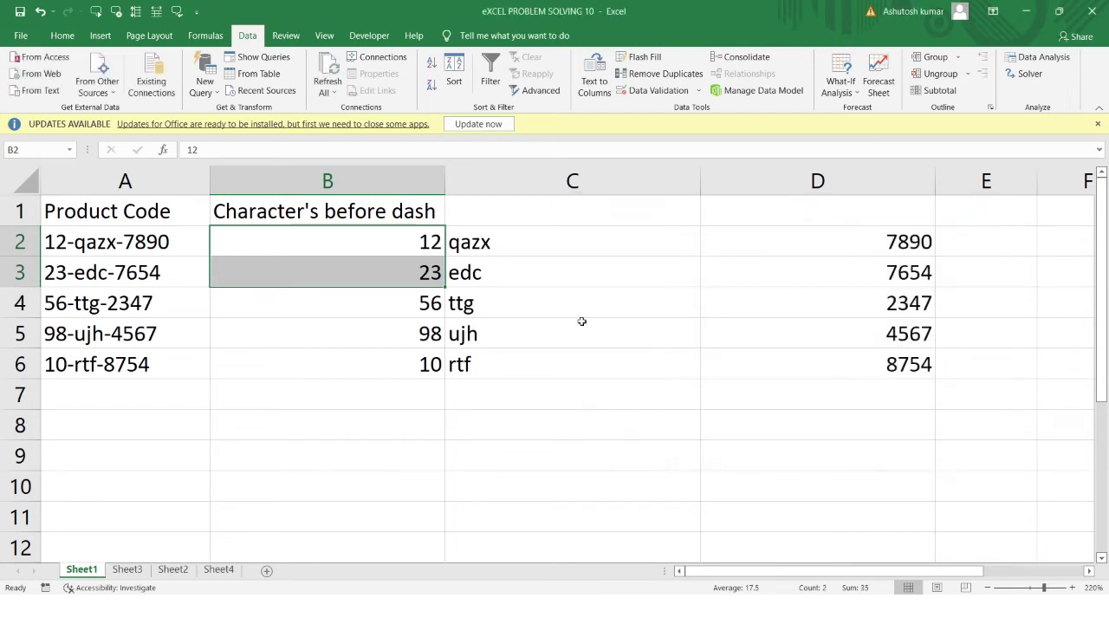
pyautogui.click(127, 570)
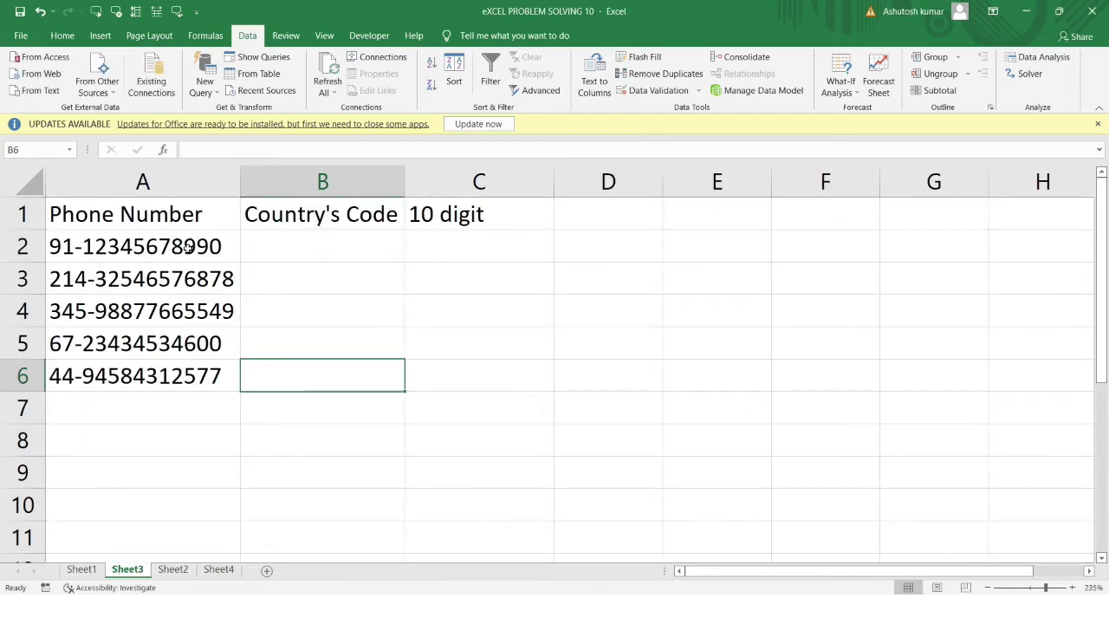
# Copy Sheet3's phone numbers A2:A6 into B2 under Country's Code
pyautogui.click(186, 248)
pyautogui.click(167, 181)
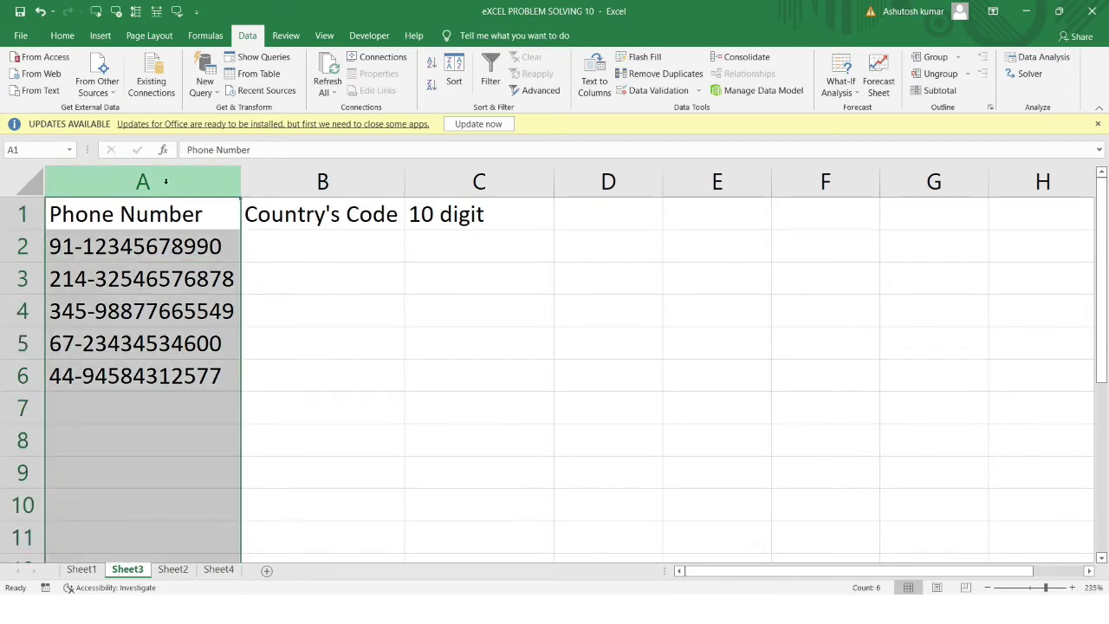
pyautogui.click(164, 237)
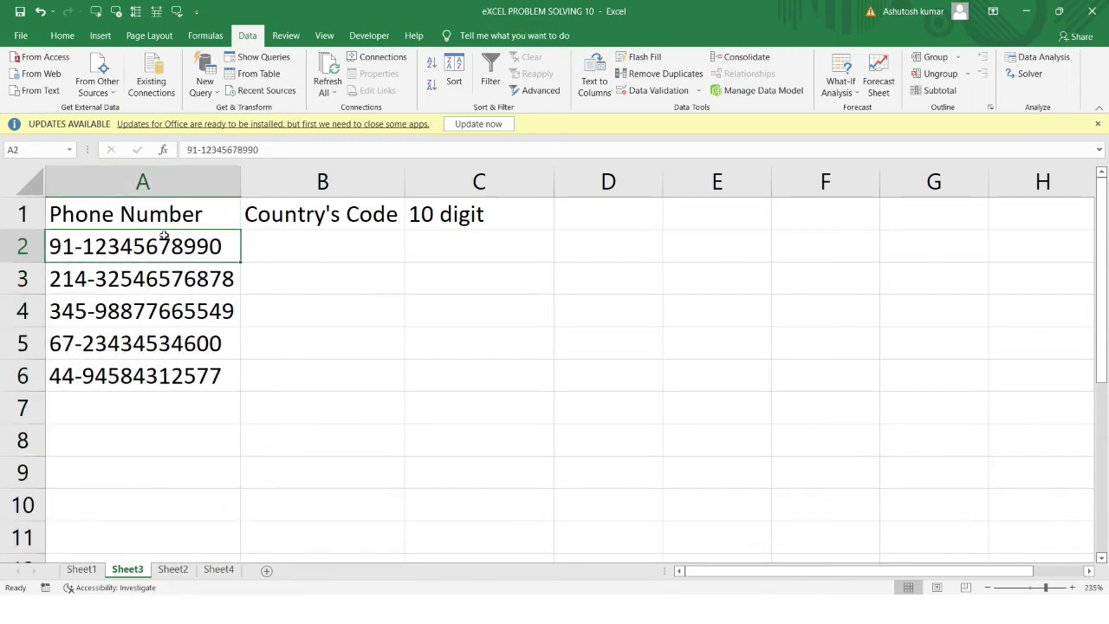
pyautogui.moveTo(164, 248); pyautogui.dragTo(161, 381)
pyautogui.hotkey('ctrl', 'c')
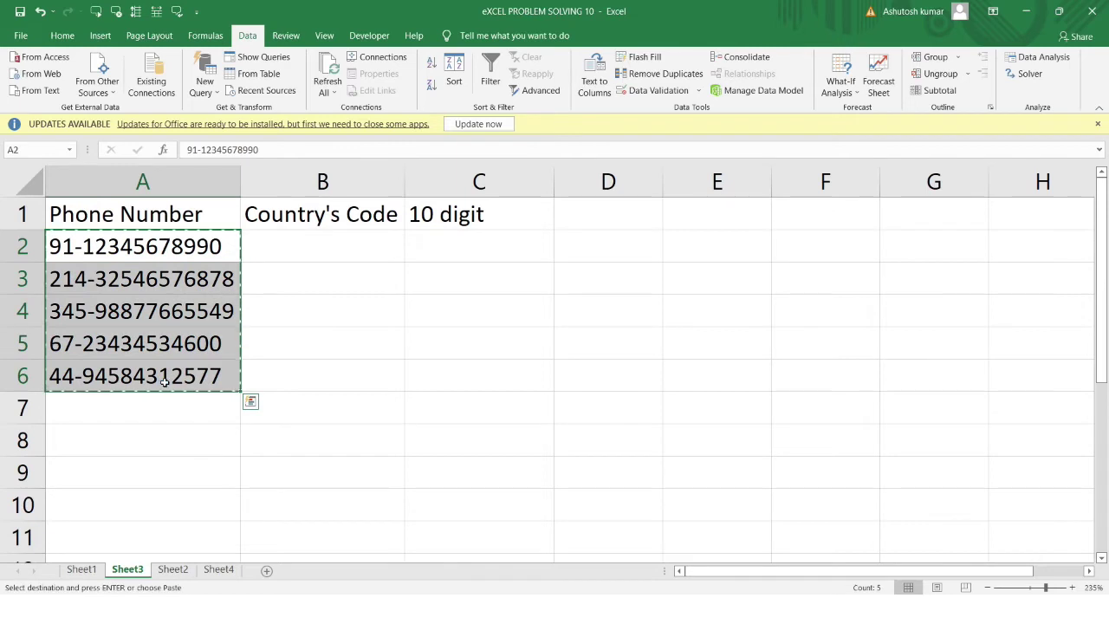
pyautogui.click(272, 256)
pyautogui.hotkey('ctrl', 'v')
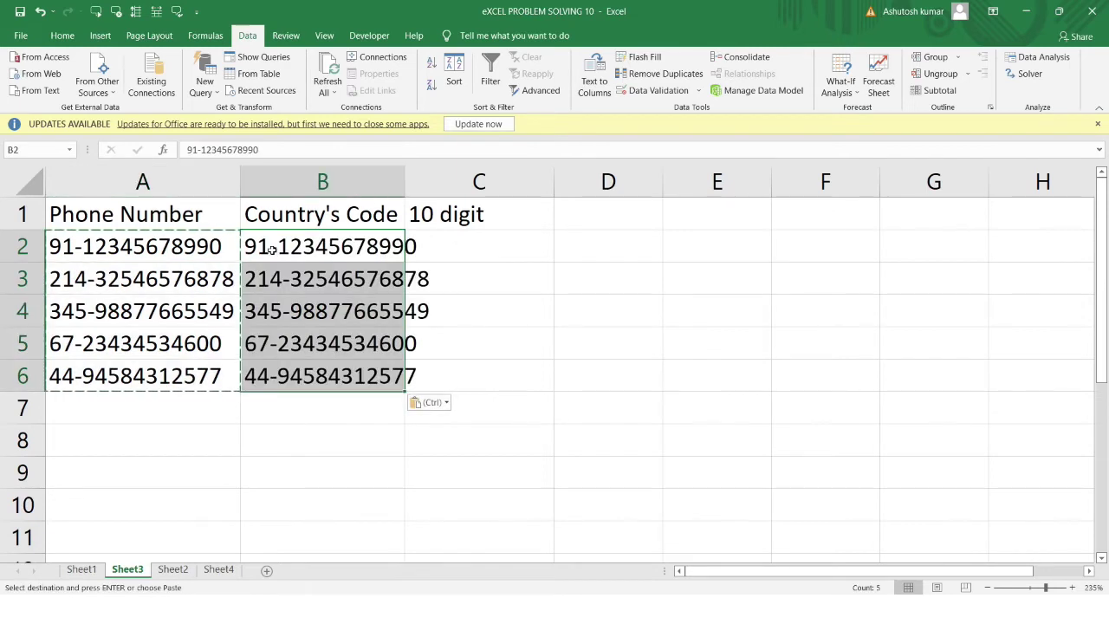
# Split the copied numbers into country codes and 10-digit numbers, then go to Sheet2
pyautogui.click(595, 82)
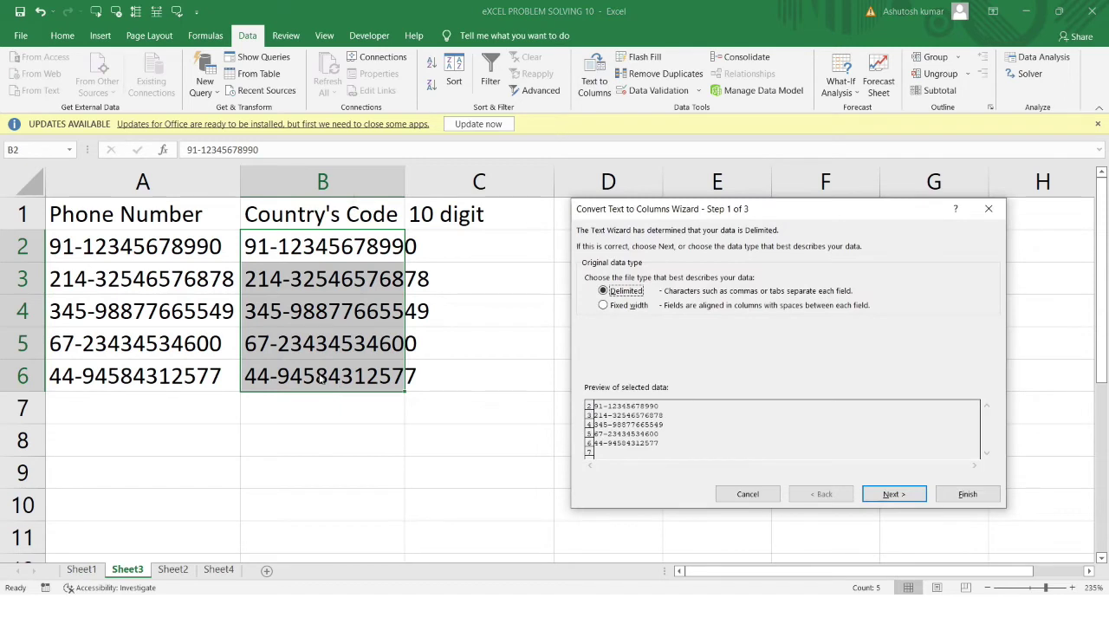
pyautogui.click(890, 493)
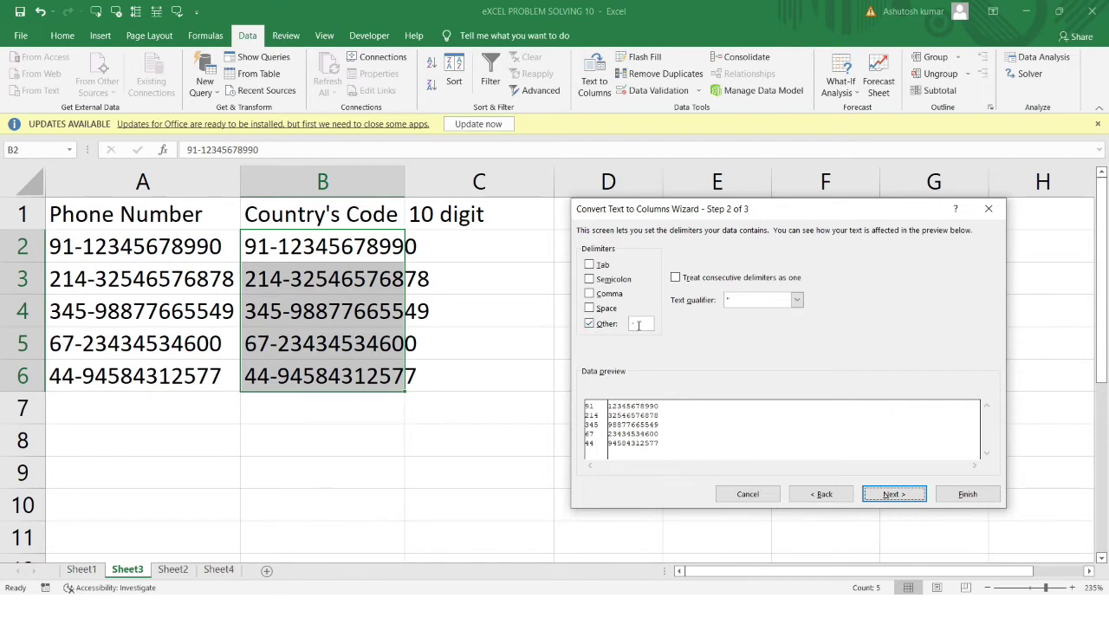
pyautogui.click(902, 497)
pyautogui.click(946, 498)
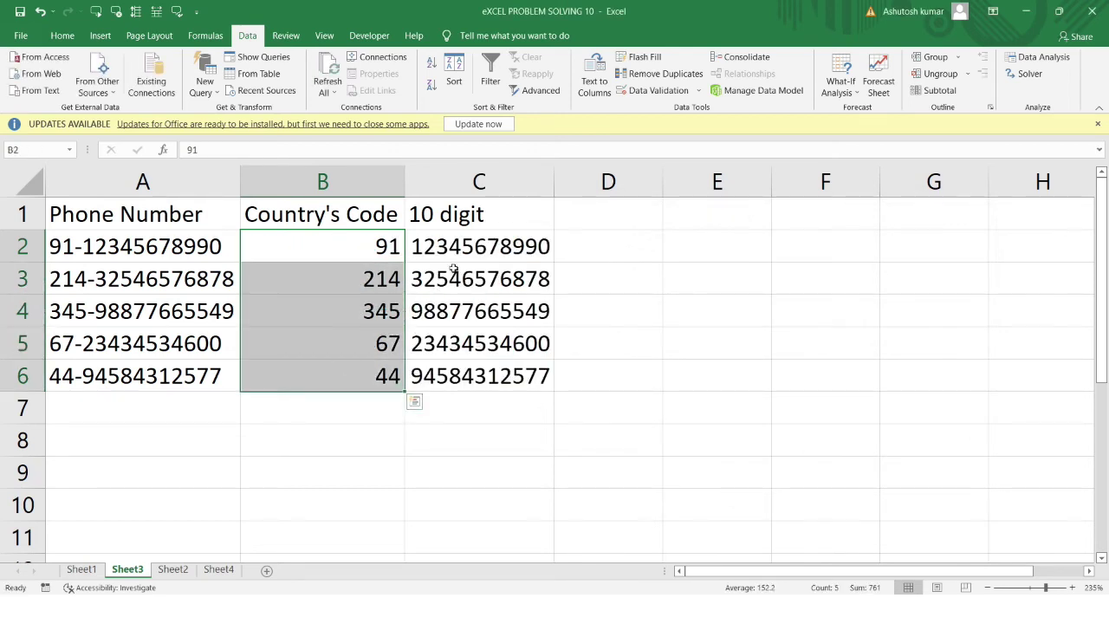
pyautogui.moveTo(461, 251); pyautogui.dragTo(471, 397)
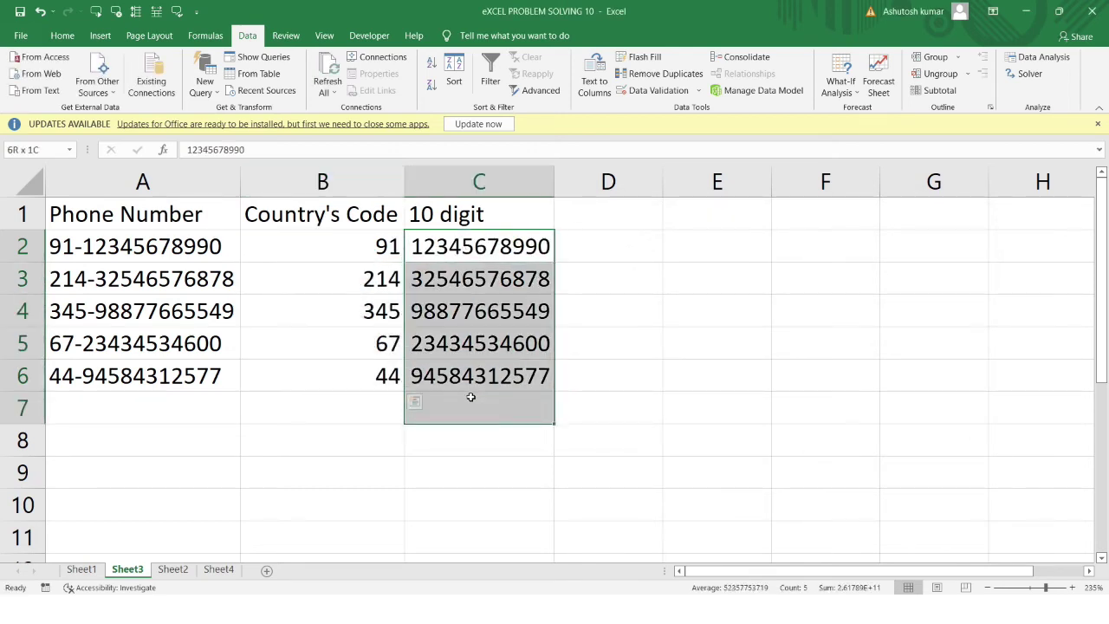
pyautogui.click(172, 570)
pyautogui.click(139, 277)
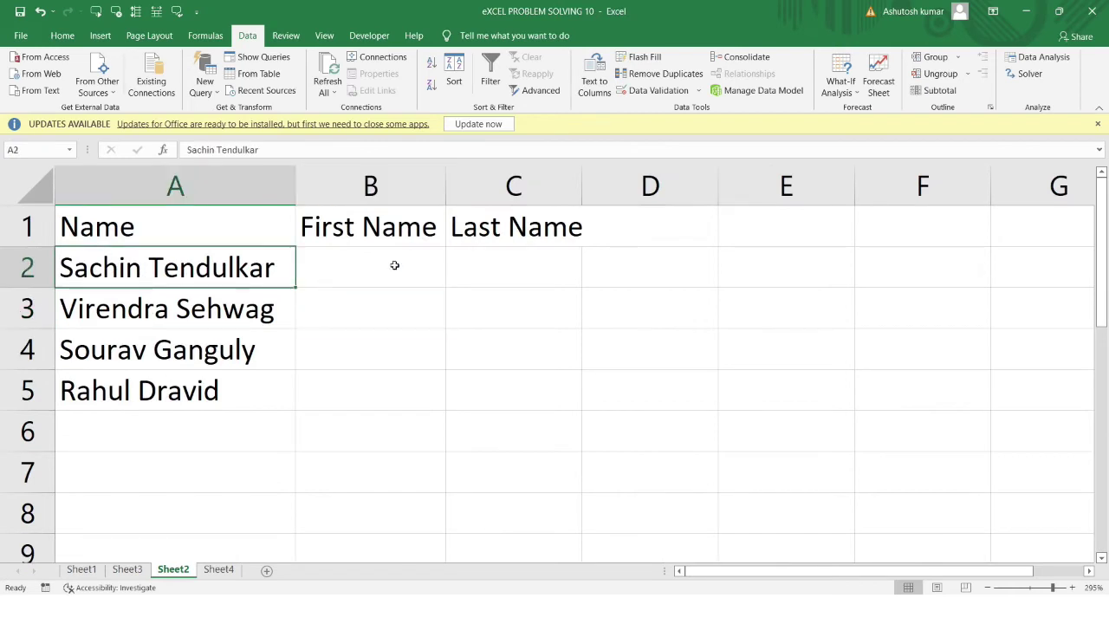
# Inspect the Name, First Name and Last Name columns and the space in the first name
pyautogui.click(155, 189)
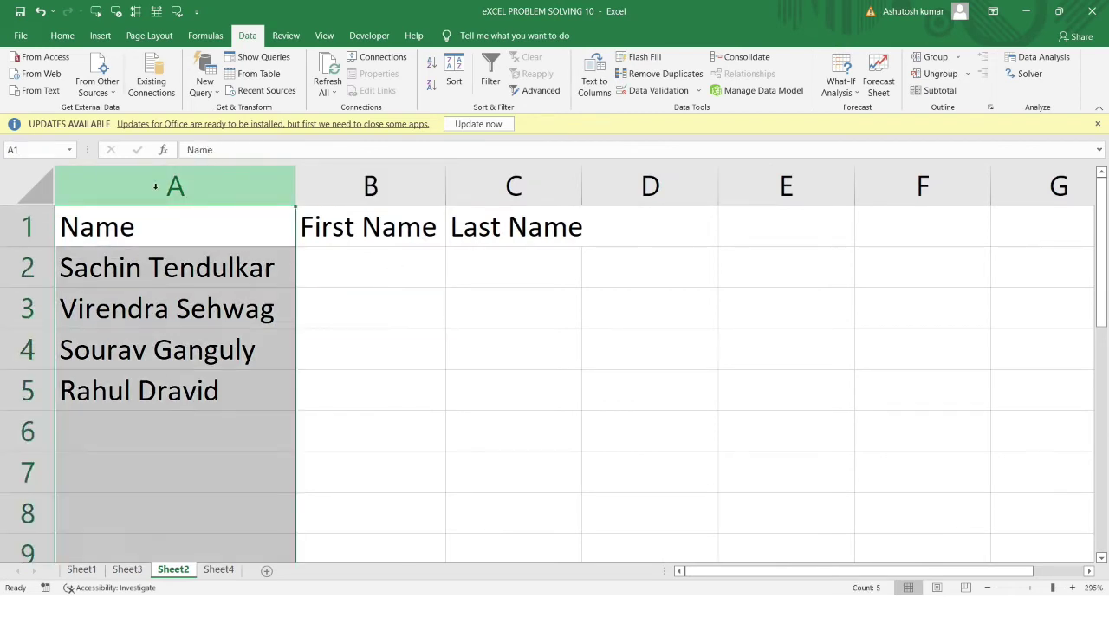
pyautogui.click(371, 186)
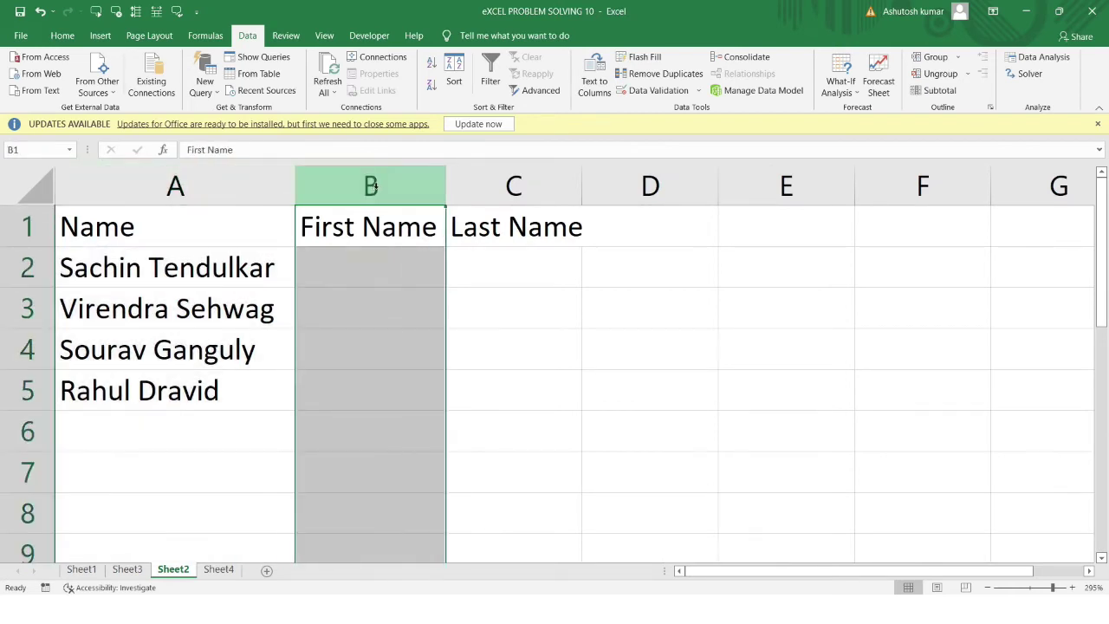
pyautogui.click(527, 174)
pyautogui.click(399, 260)
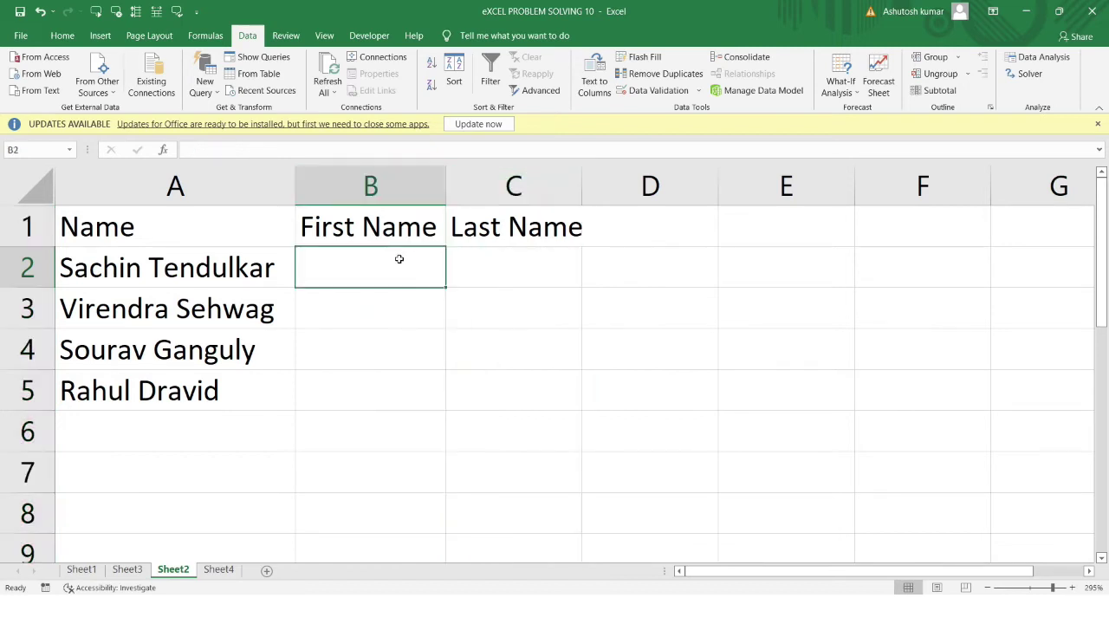
pyautogui.click(176, 271)
pyautogui.doubleClick(160, 269)
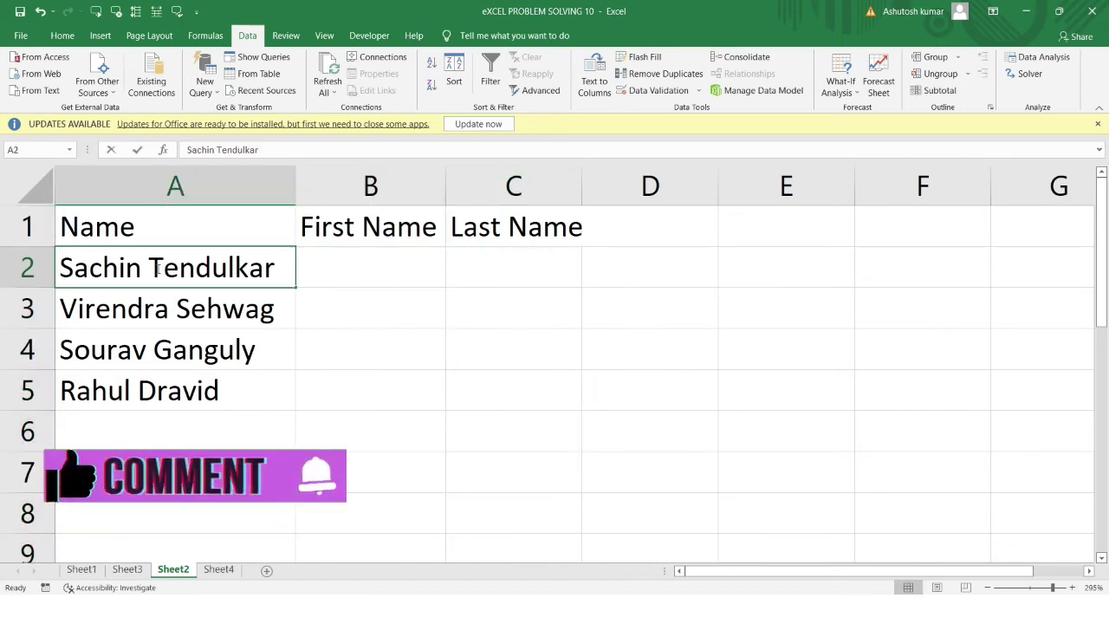
pyautogui.press('Return')
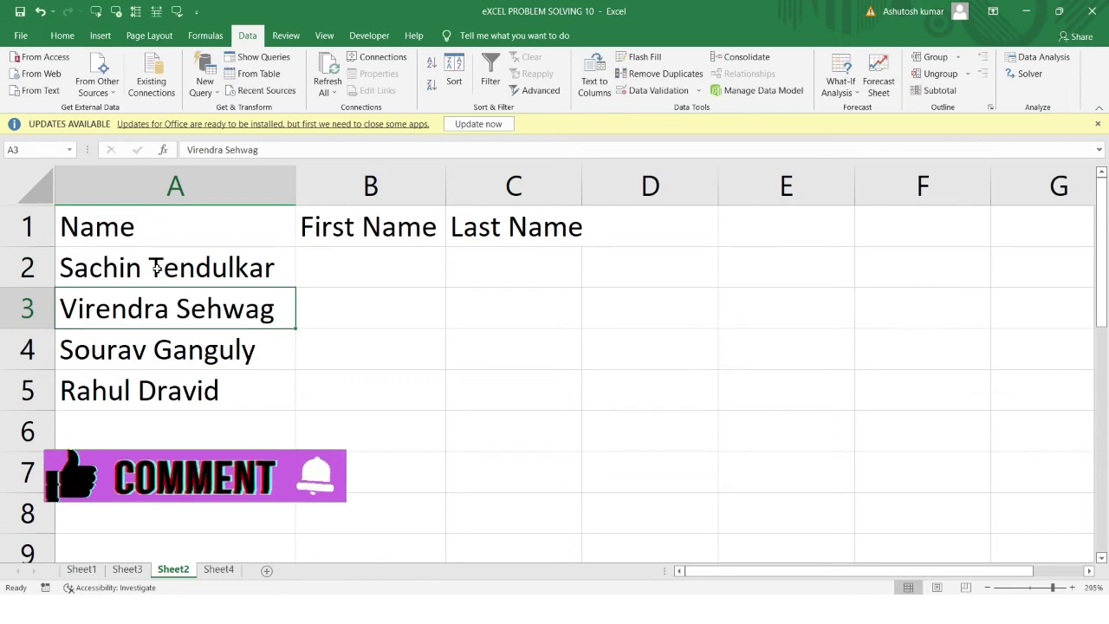
# Copy the four full names in A2:A5 into First Name at B2:B5
pyautogui.click(255, 186)
pyautogui.moveTo(182, 269); pyautogui.dragTo(189, 390)
pyautogui.hotkey('ctrl', 'c')
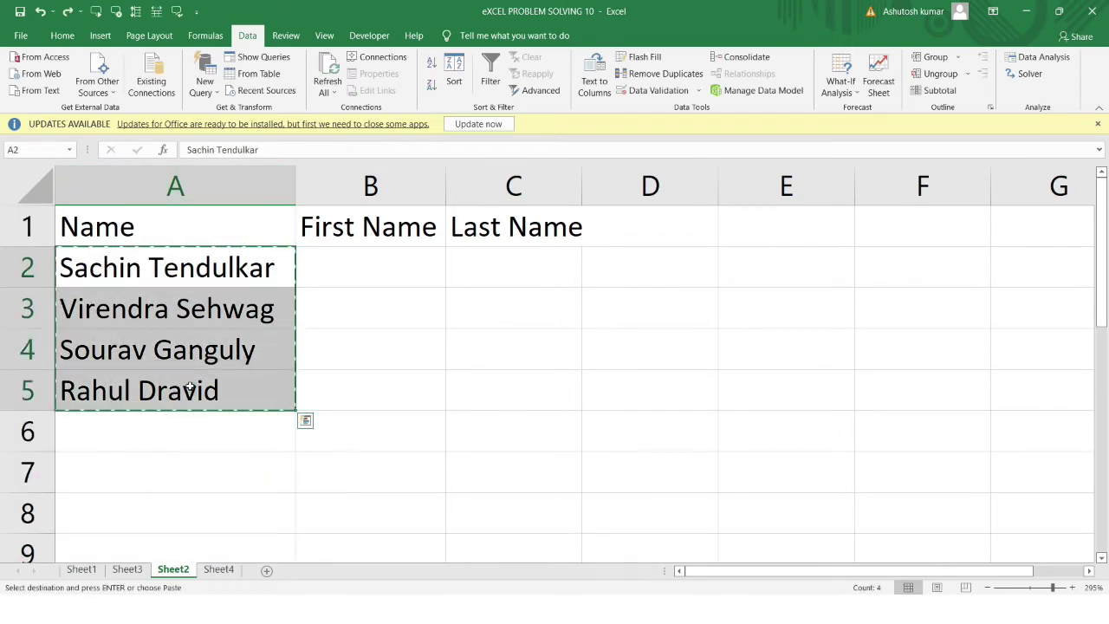
pyautogui.click(369, 275)
pyautogui.hotkey('ctrl', 'v')
pyautogui.click(369, 275)
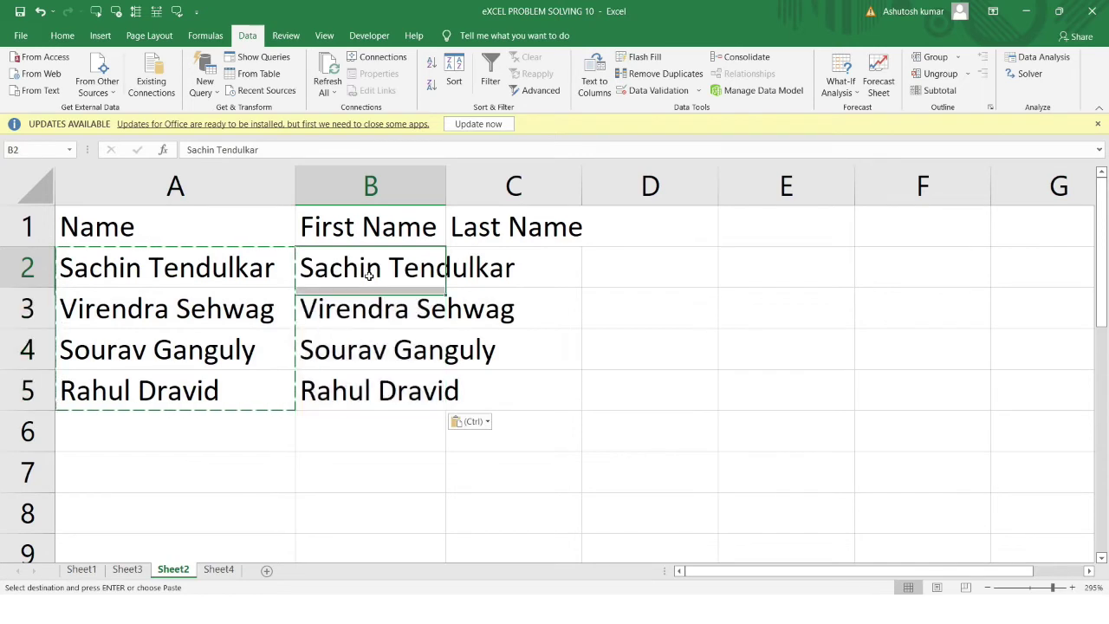
pyautogui.click(370, 190)
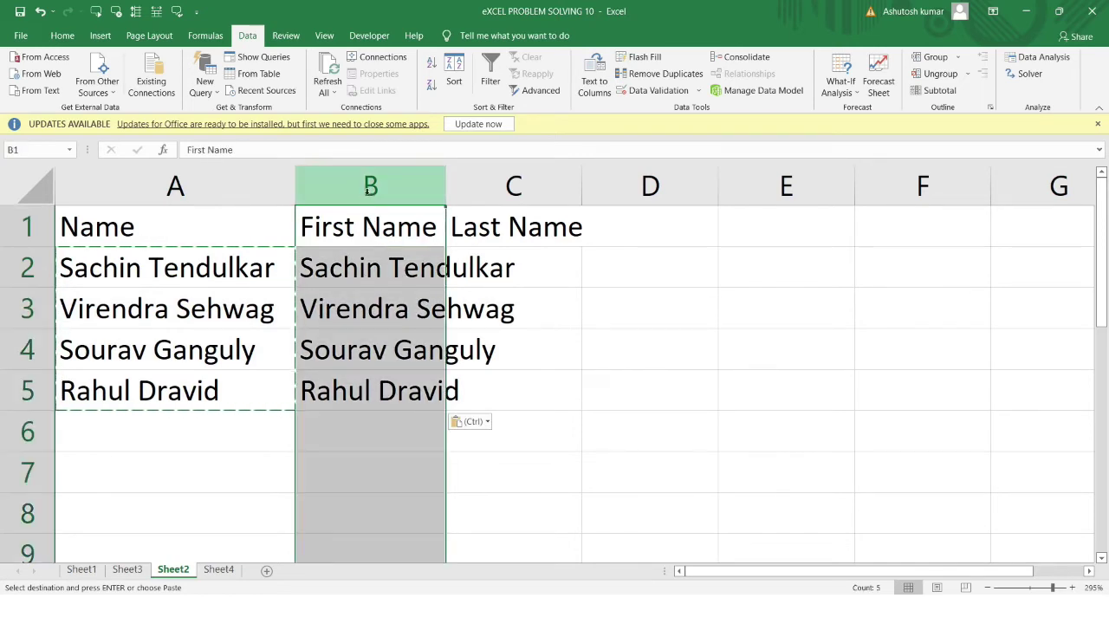
pyautogui.click(593, 78)
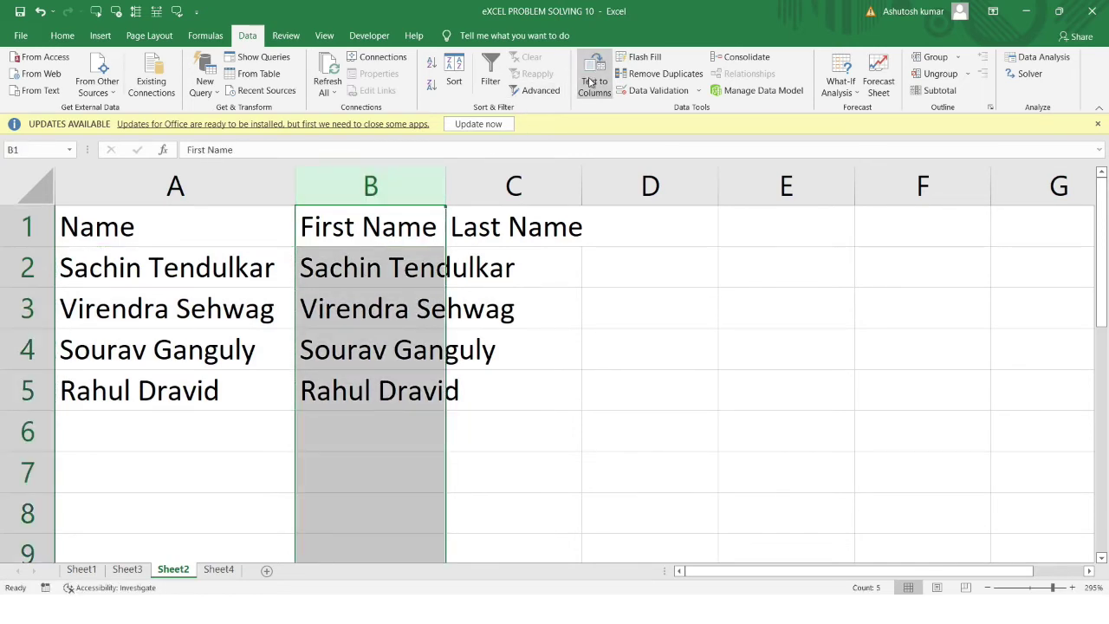
# Split column B on spaces, replace neighbouring data, and check the header broken into First and Name
pyautogui.click(896, 494)
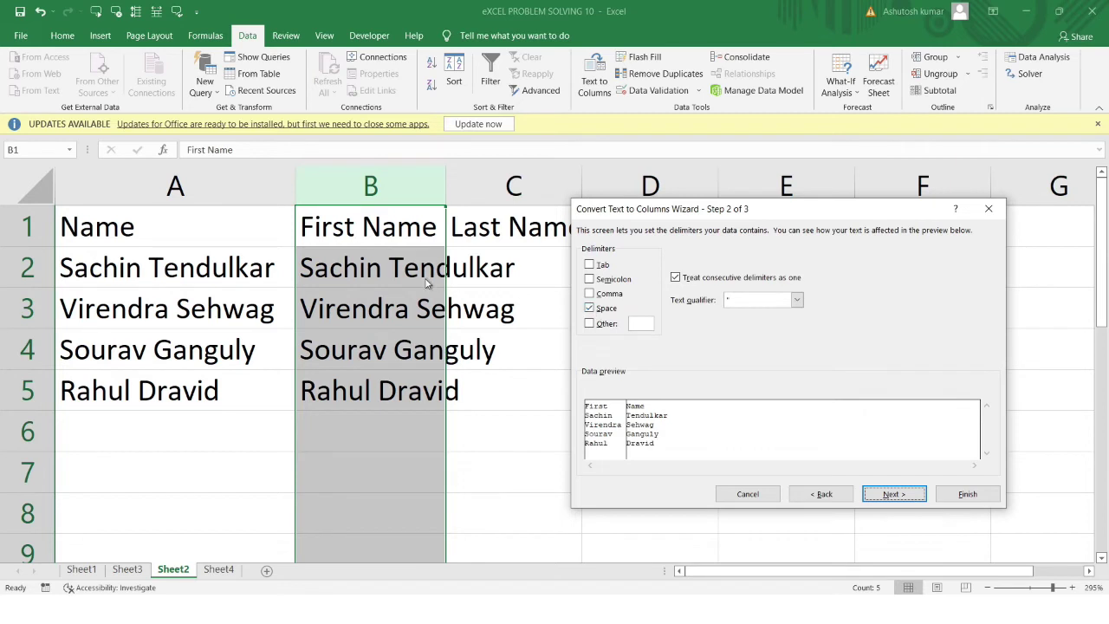
pyautogui.click(882, 494)
pyautogui.click(956, 494)
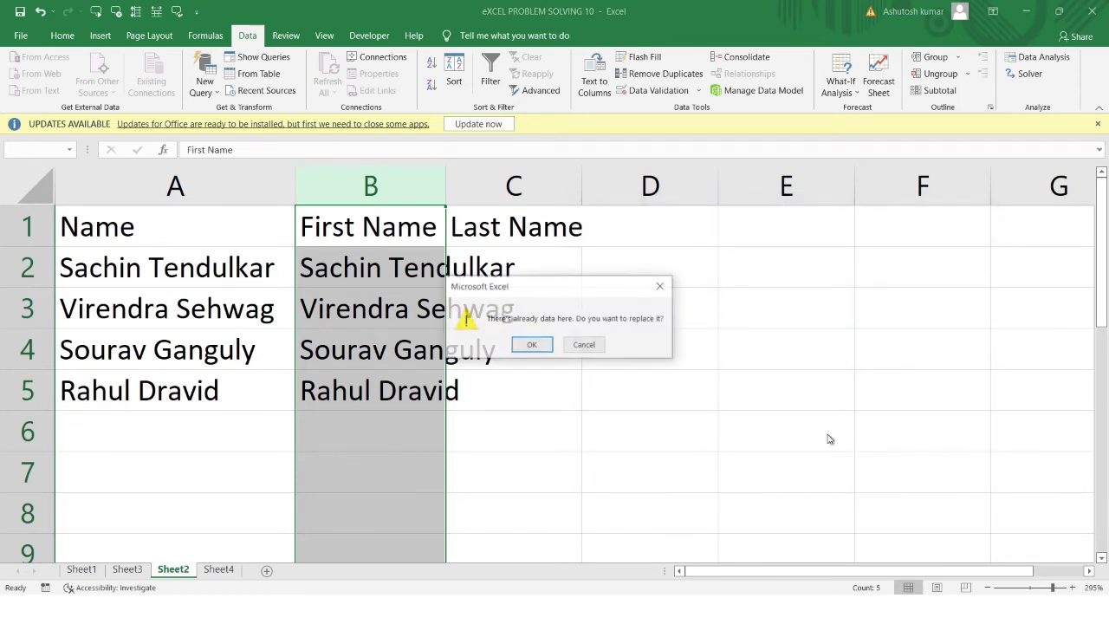
pyautogui.click(532, 345)
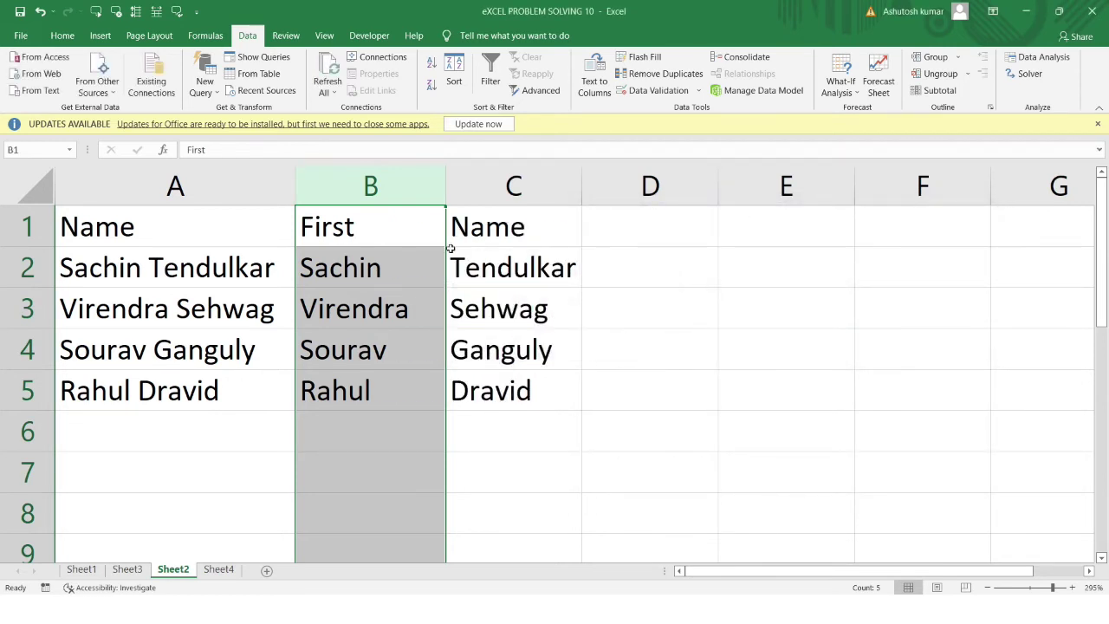
pyautogui.click(434, 270)
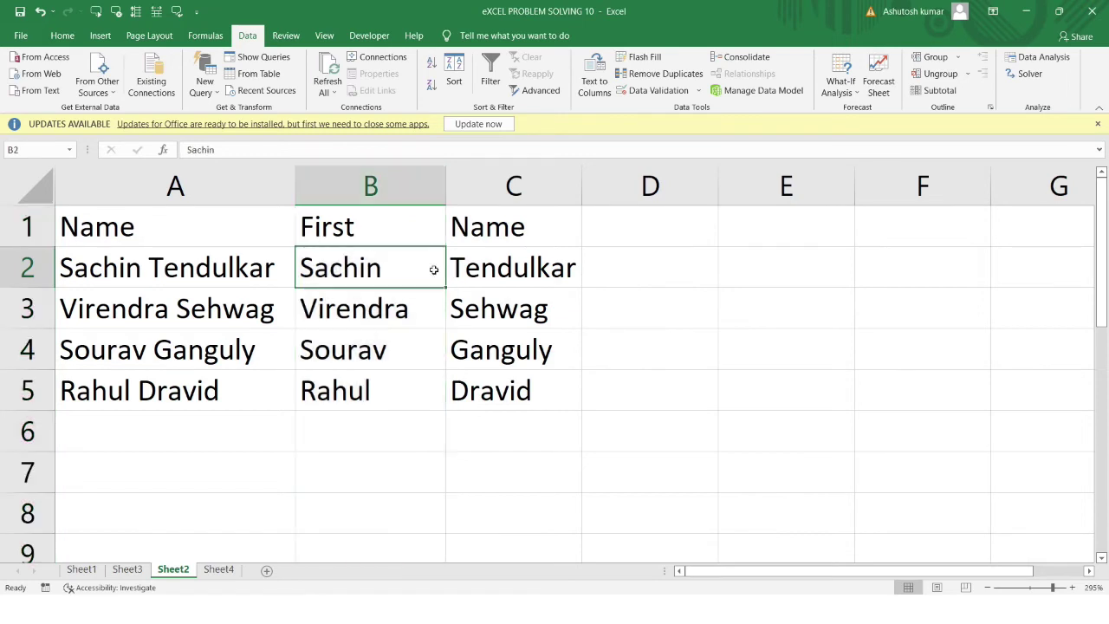
pyautogui.click(511, 265)
pyautogui.moveTo(382, 225); pyautogui.dragTo(503, 227)
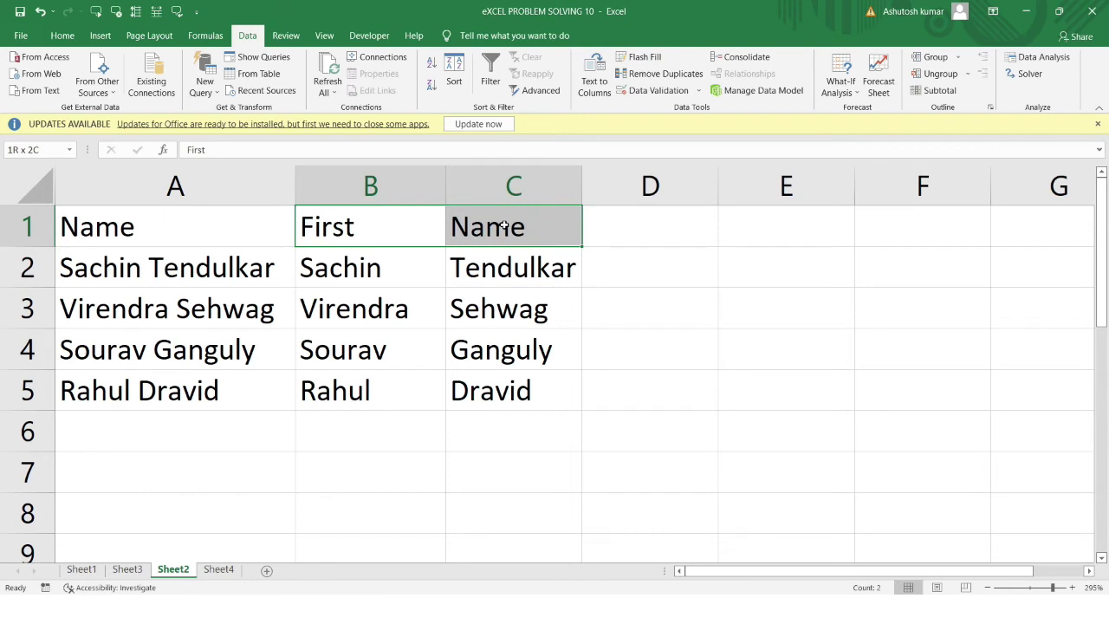
pyautogui.click(503, 227)
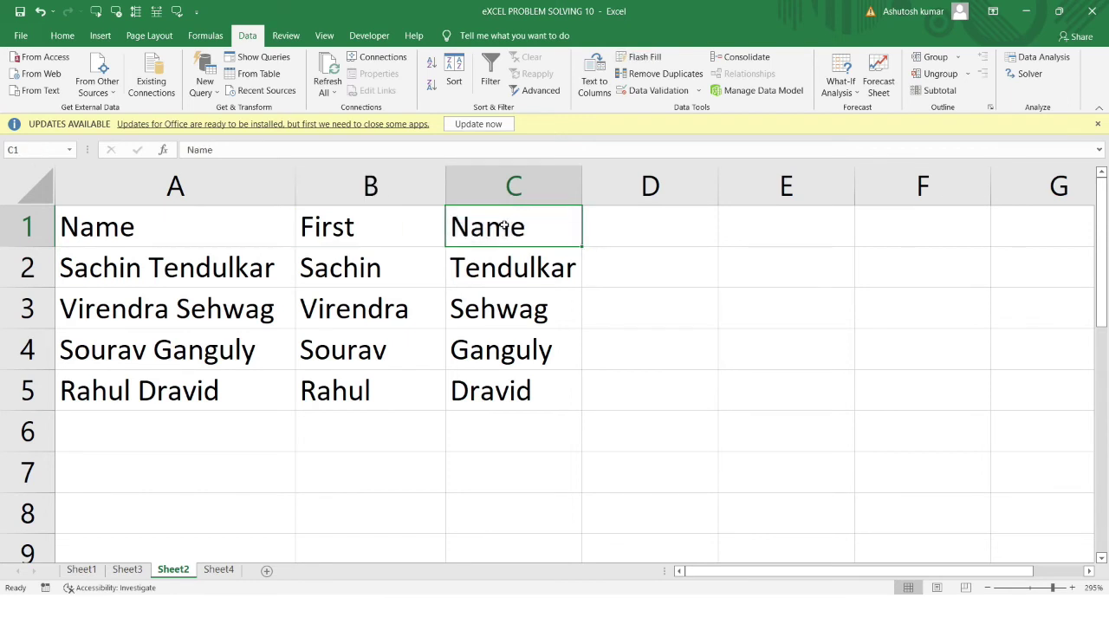
# Undo, then split only B2:B5 so both headers stay intact, then move to Sheet4
pyautogui.press('Left')
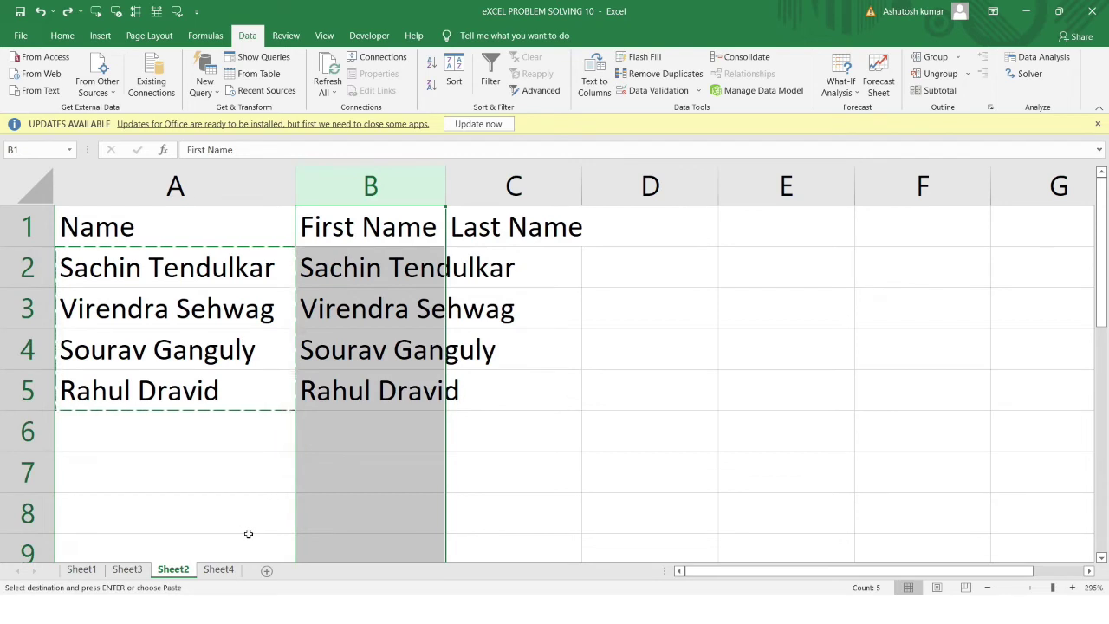
pyautogui.moveTo(418, 285); pyautogui.dragTo(415, 384)
pyautogui.click(601, 101)
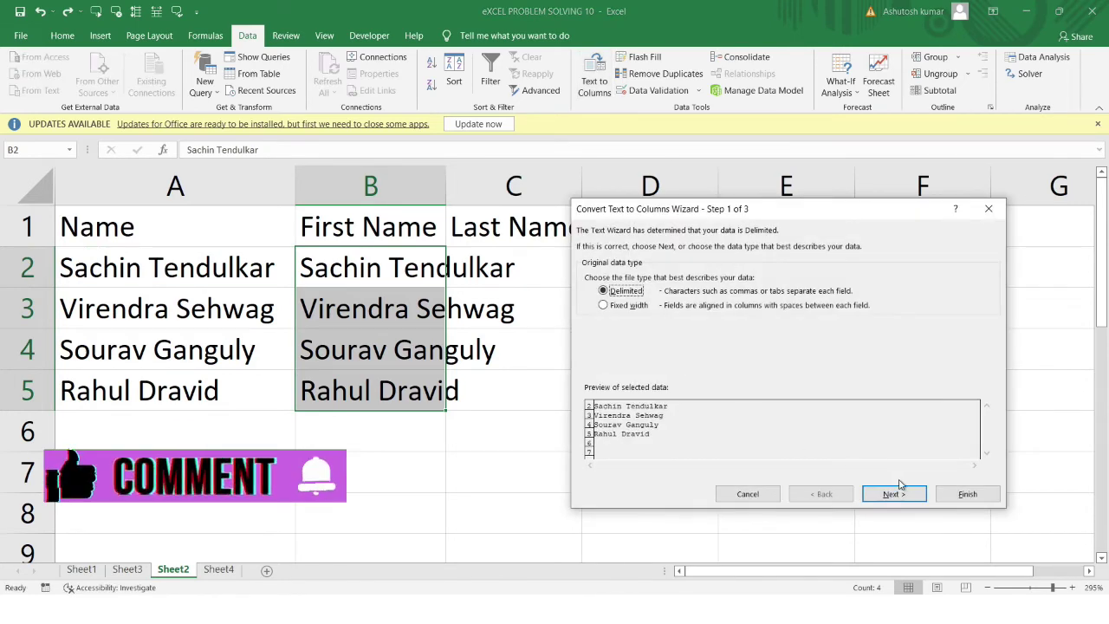
pyautogui.click(895, 494)
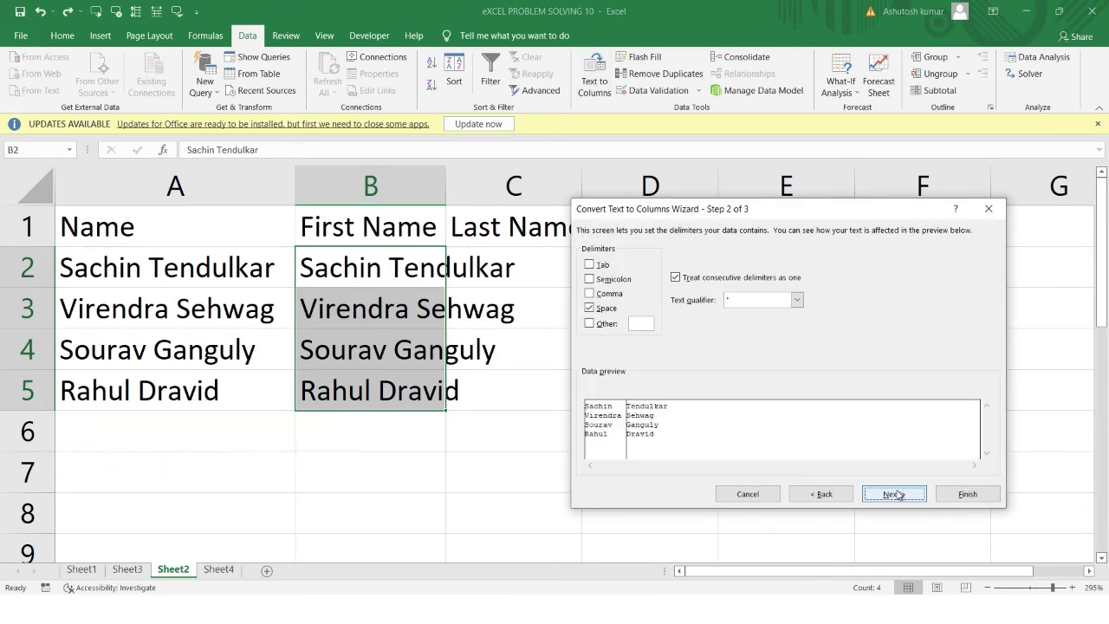
pyautogui.click(897, 494)
pyautogui.click(941, 494)
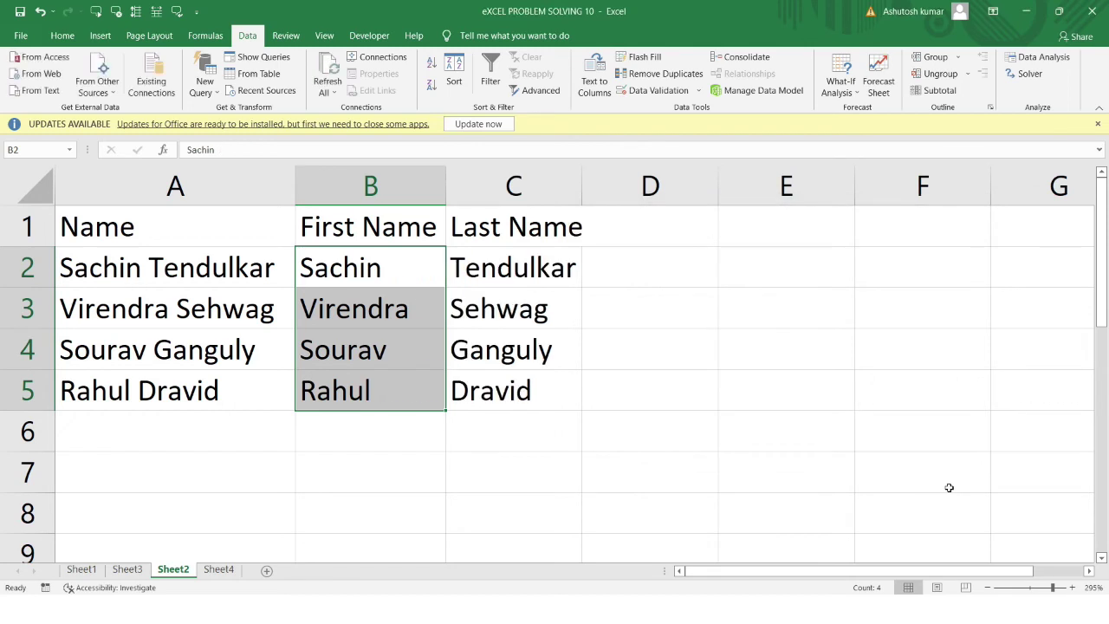
pyautogui.click(552, 398)
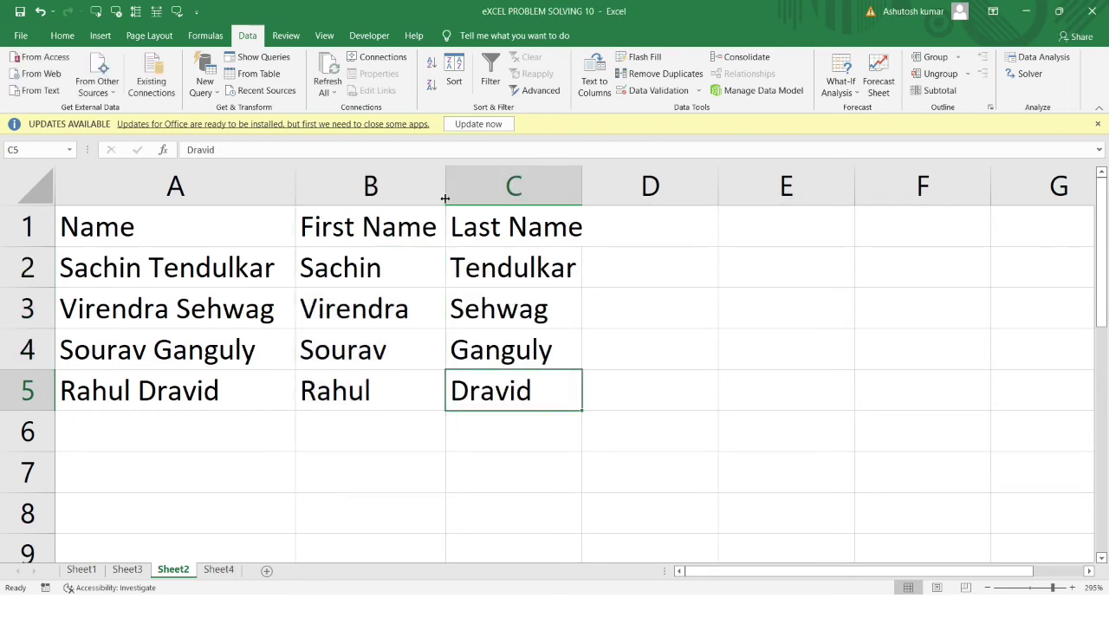
pyautogui.click(218, 568)
# On Sheet4, copy the three $-separated addresses in A2:A4
pyautogui.click(231, 295)
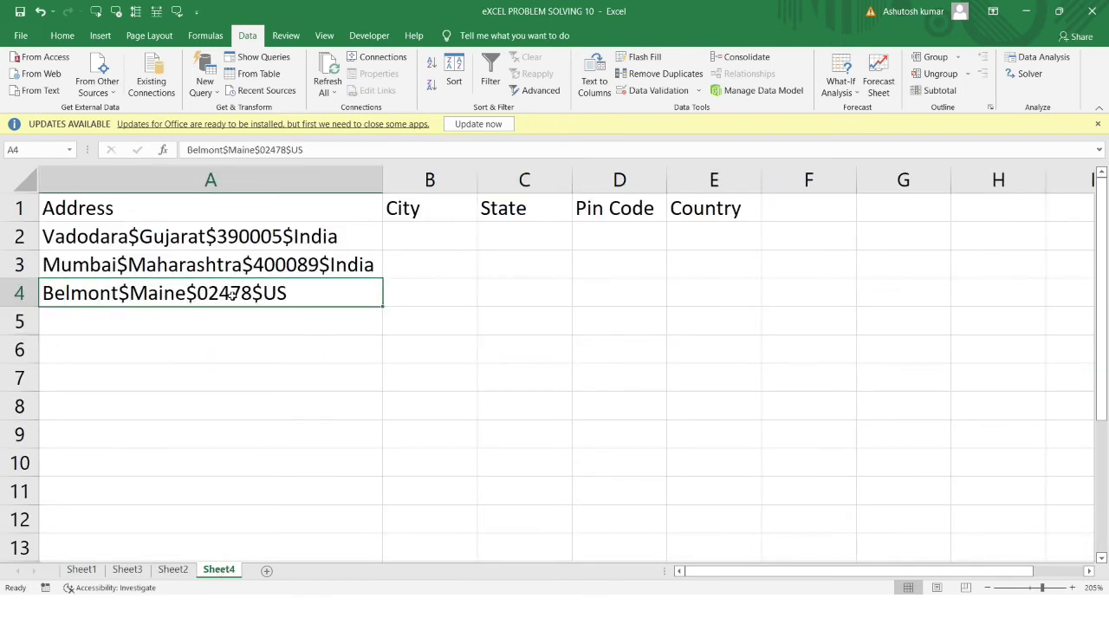
pyautogui.click(224, 236)
pyautogui.click(116, 182)
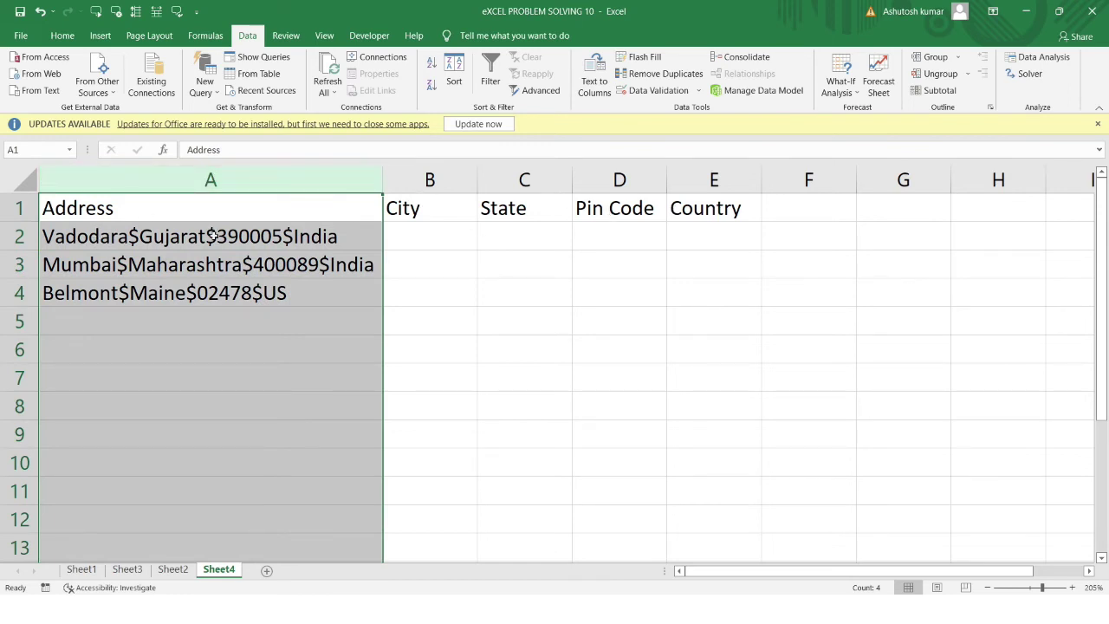
pyautogui.click(417, 229)
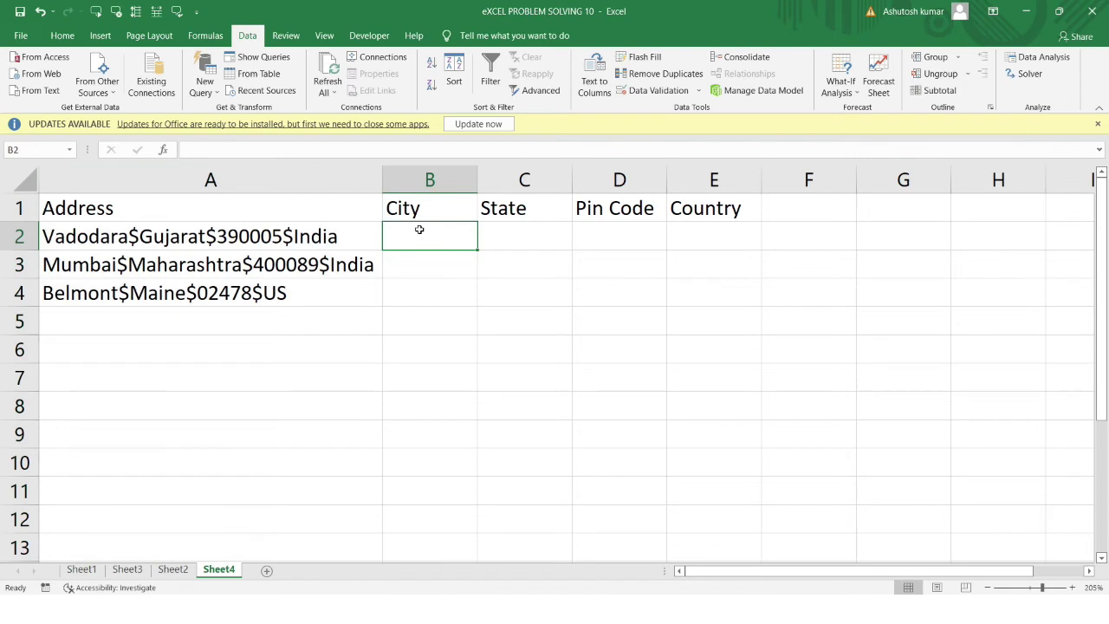
pyautogui.moveTo(452, 235); pyautogui.dragTo(709, 284)
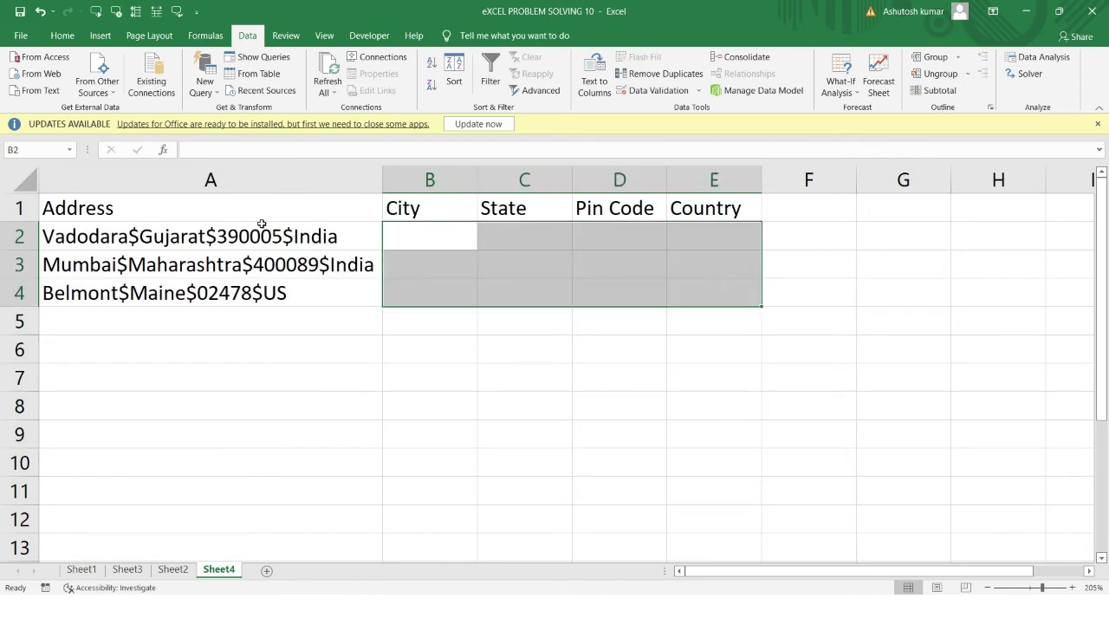
pyautogui.moveTo(246, 234); pyautogui.dragTo(238, 303)
pyautogui.hotkey('ctrl', 'c')
# Paste the copied addresses into B2:B4 under the City header
pyautogui.click(433, 232)
pyautogui.moveTo(433, 233); pyautogui.dragTo(433, 293)
pyautogui.hotkey('ctrl', 'v')
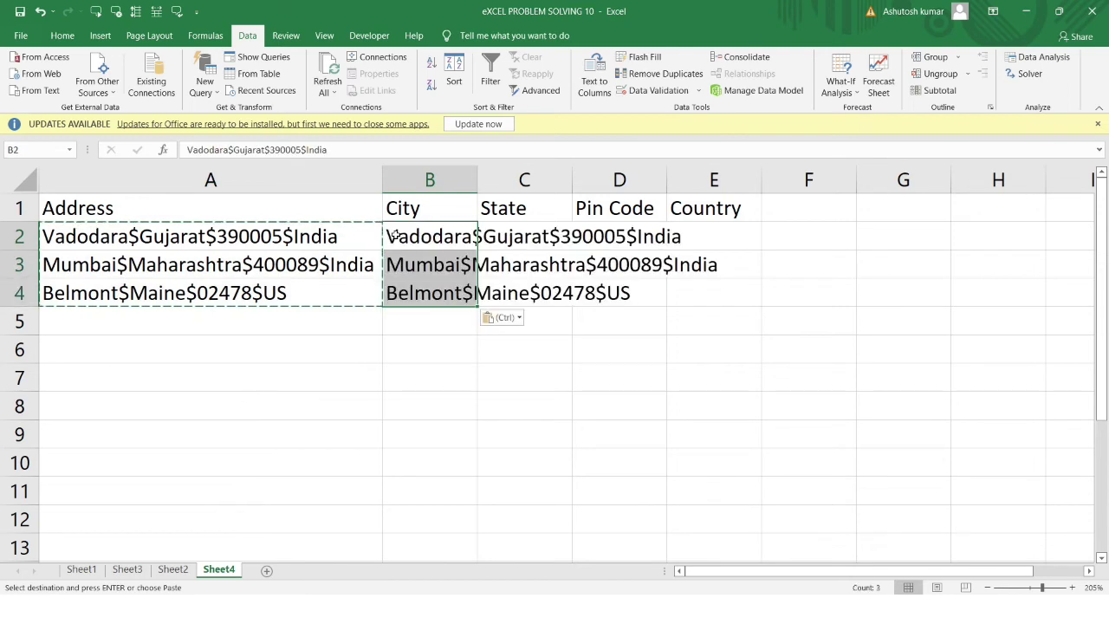
pyautogui.click(594, 80)
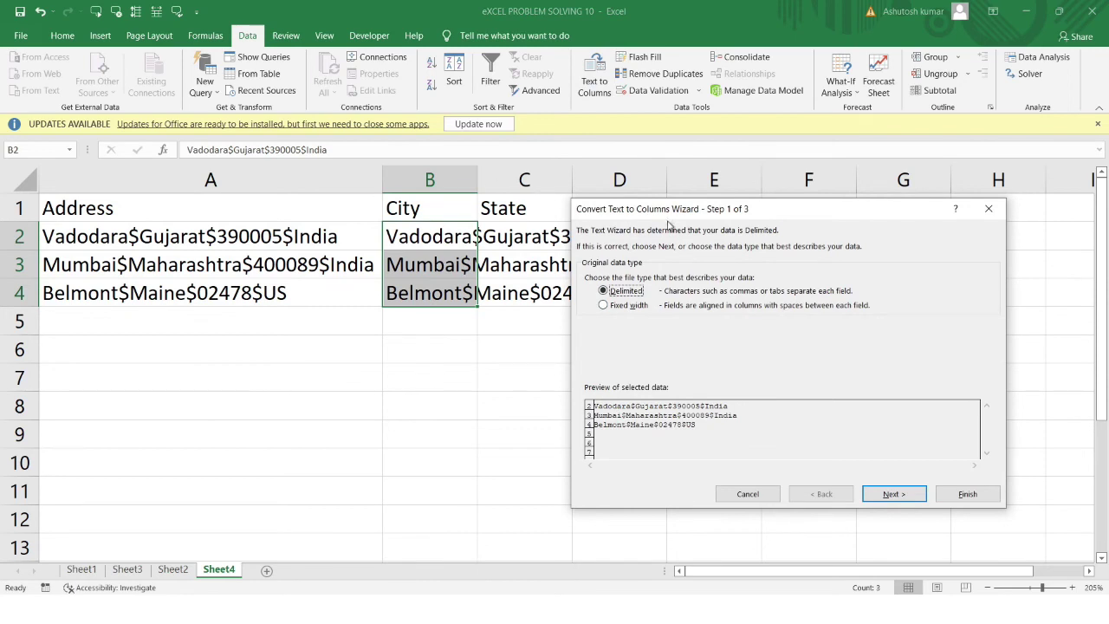
# Split the pasted addresses on a custom $ delimiter into City, State, Pin Code and Country
pyautogui.moveTo(669, 213); pyautogui.dragTo(657, 247)
pyautogui.click(882, 529)
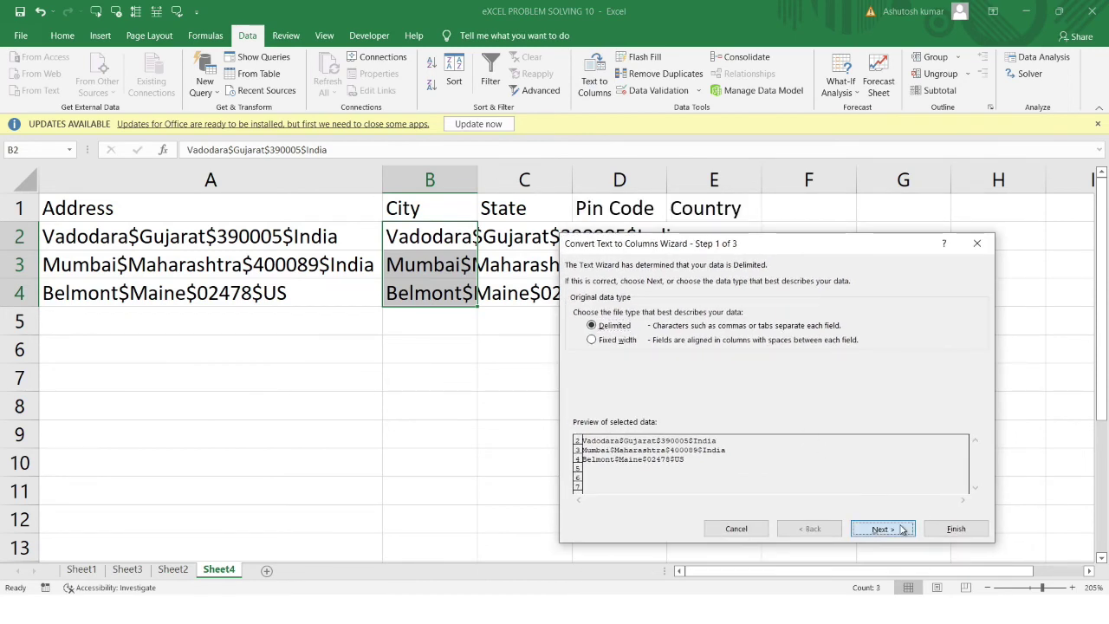
pyautogui.click(578, 343)
pyautogui.click(578, 344)
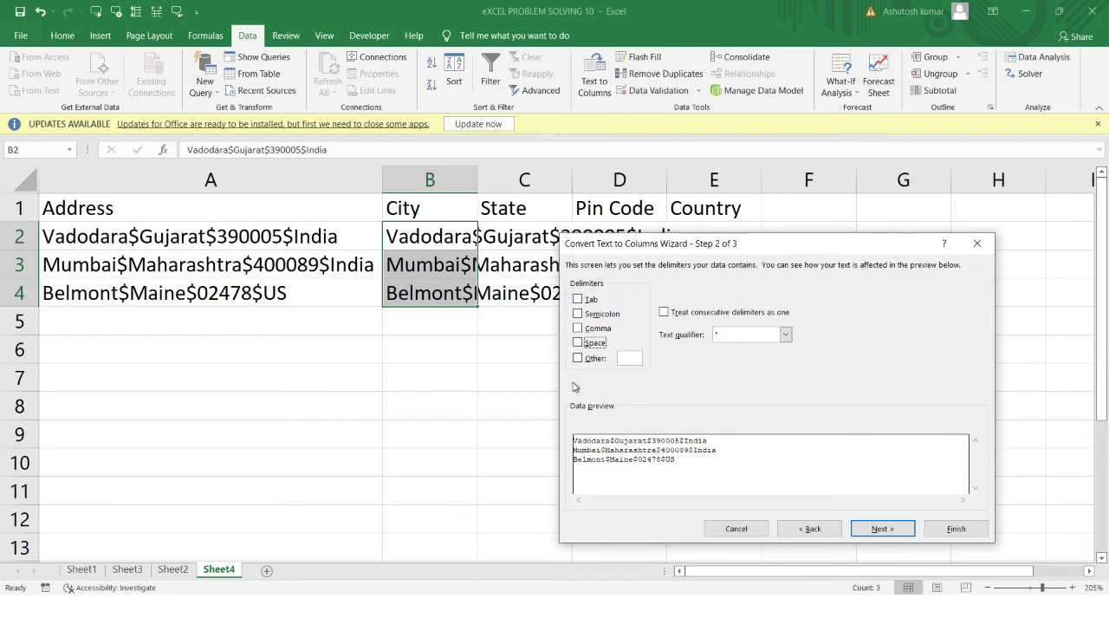
pyautogui.click(581, 360)
pyautogui.click(578, 359)
pyautogui.write('$')
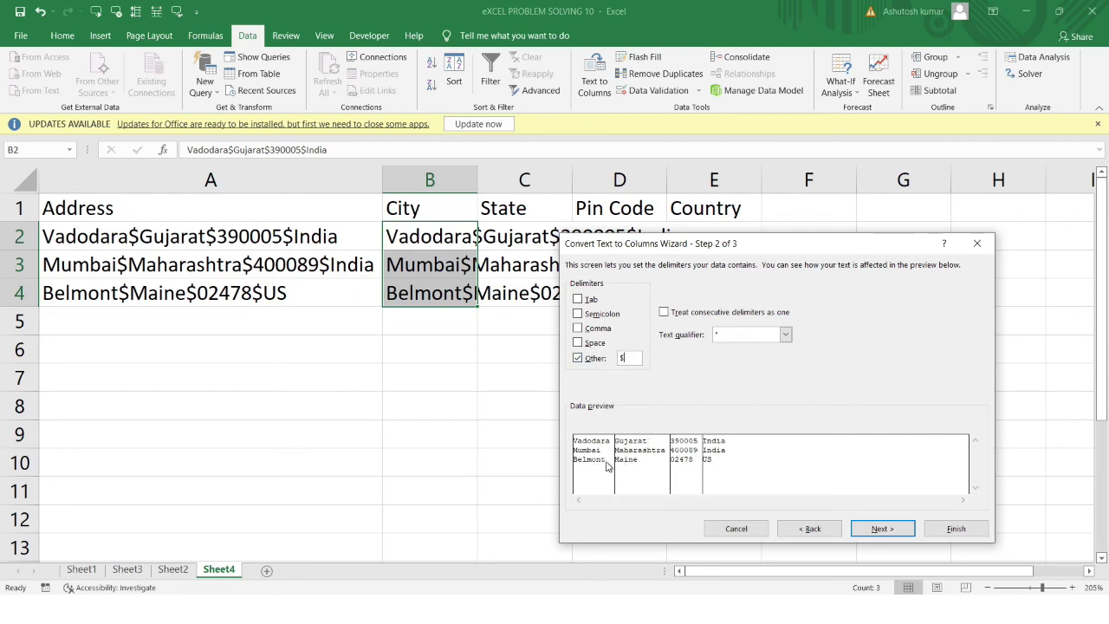
pyautogui.click(880, 529)
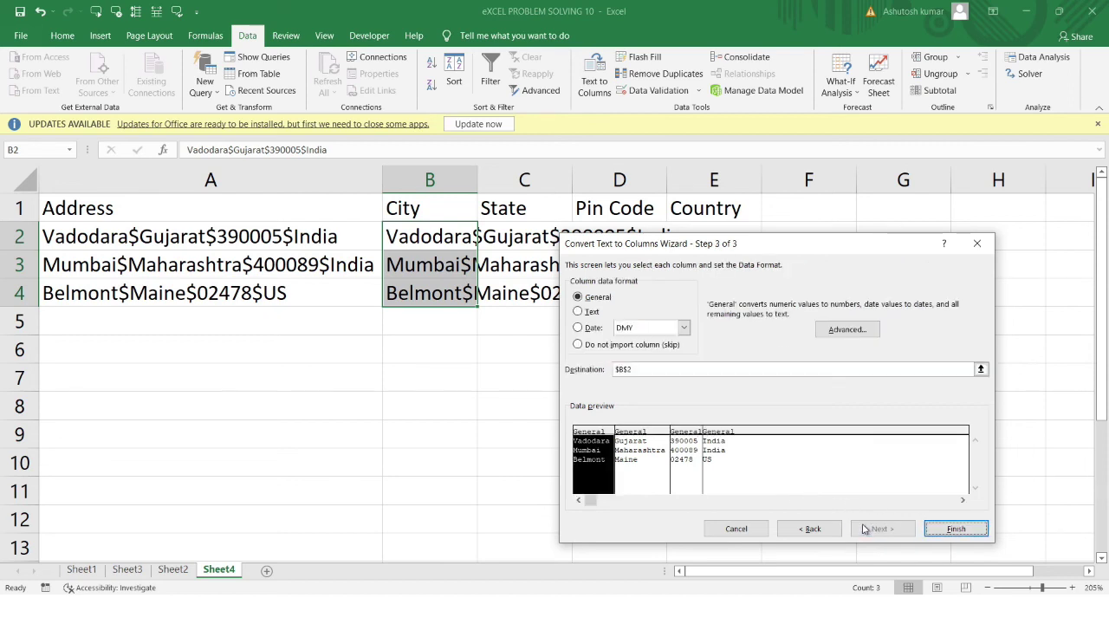
pyautogui.click(945, 528)
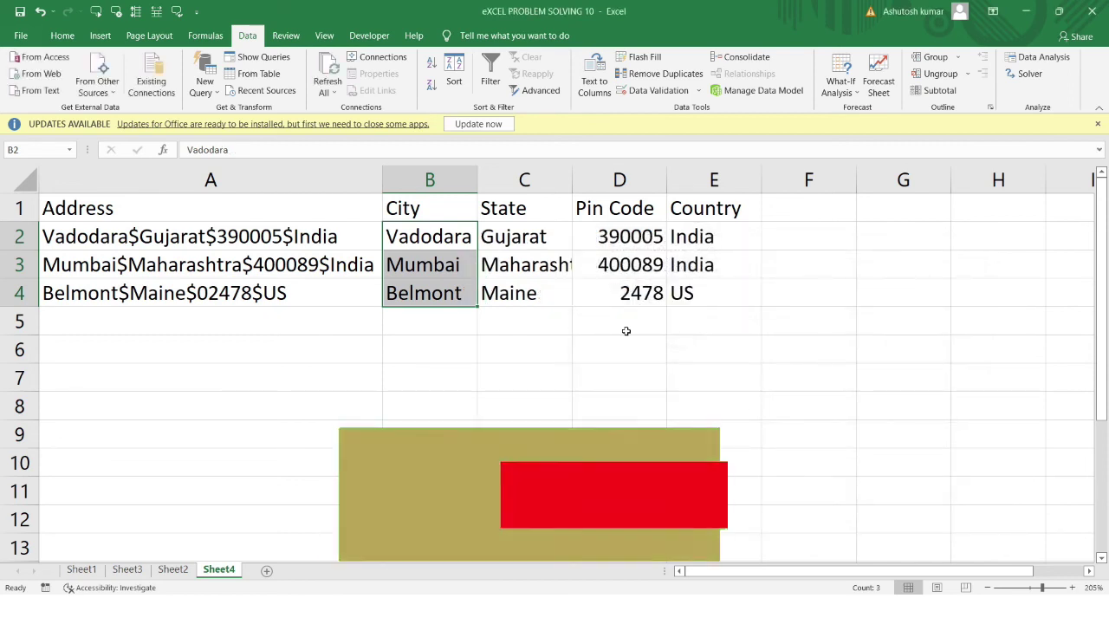
pyautogui.click(626, 329)
pyautogui.moveTo(429, 237); pyautogui.dragTo(696, 302)
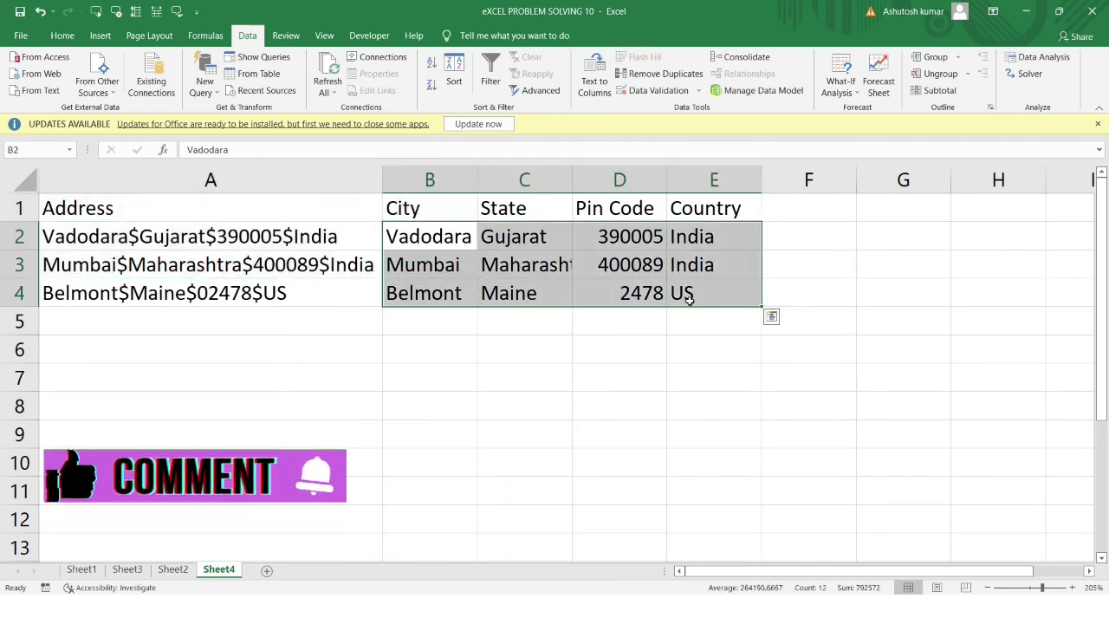
pyautogui.click(689, 299)
pyautogui.click(236, 238)
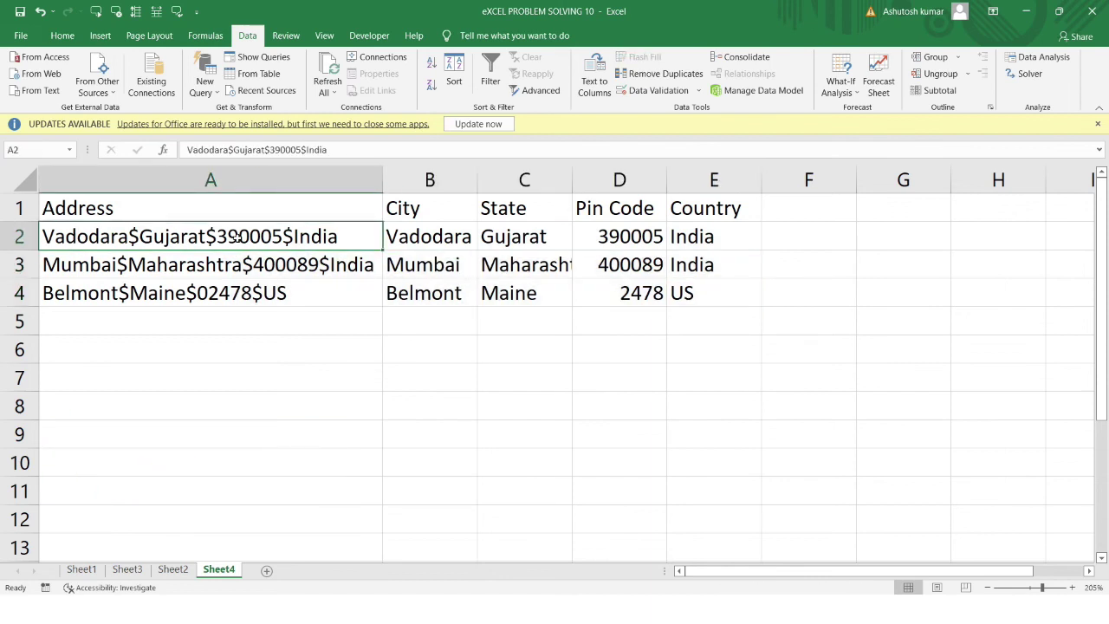
pyautogui.moveTo(235, 238); pyautogui.dragTo(368, 271)
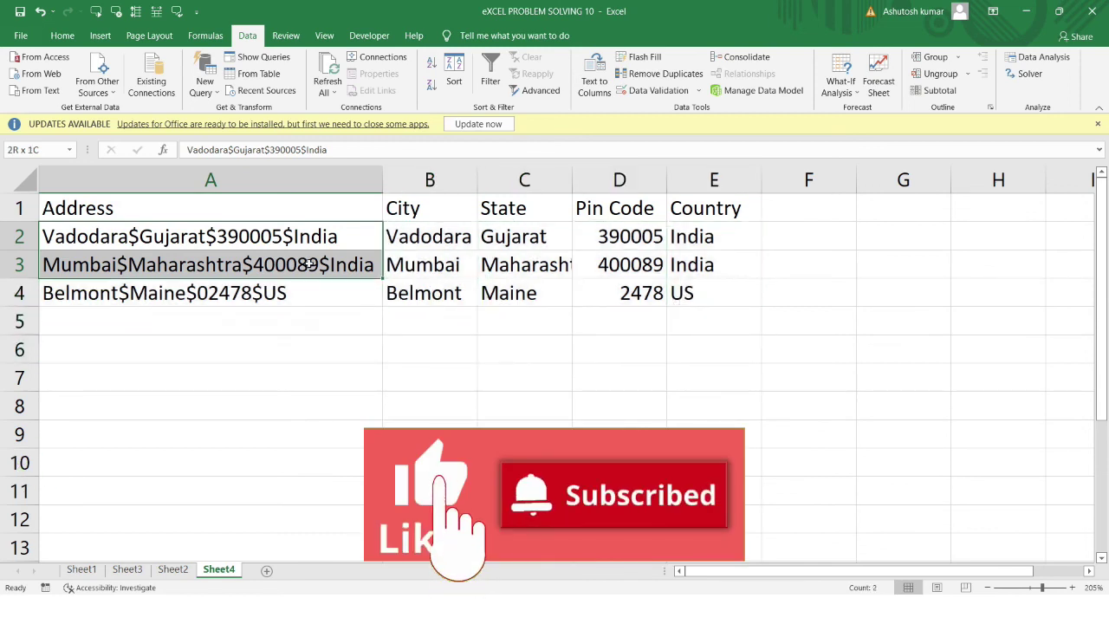
pyautogui.click(651, 267)
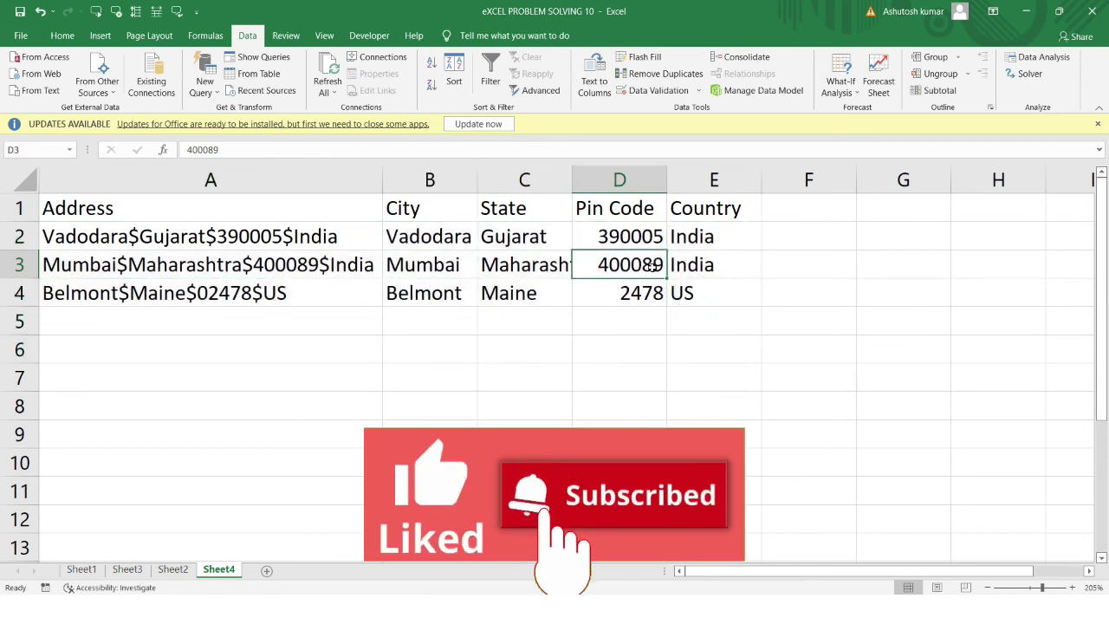